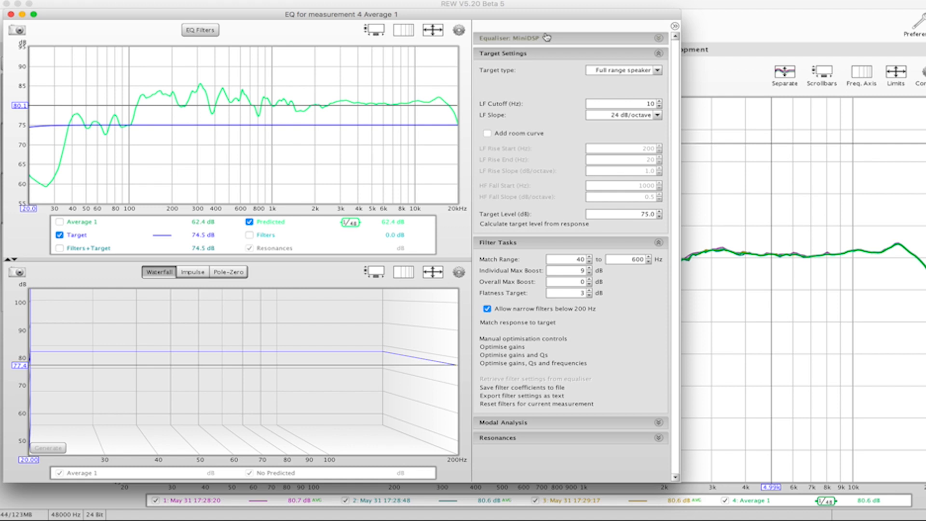
# - Set the target level of the EQ for the averaged measurement to 80.5 dB
pyautogui.click(633, 40)
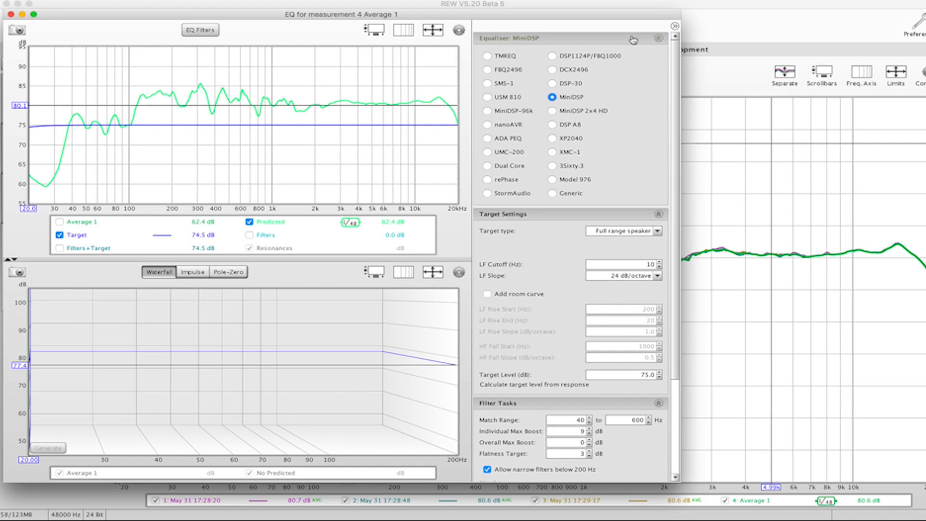
pyautogui.click(630, 40)
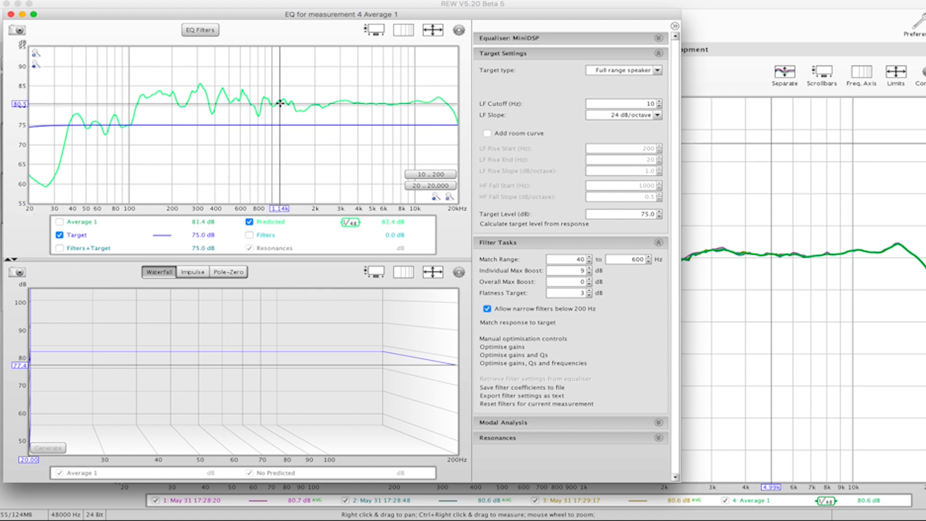
pyautogui.doubleClick(641, 214)
pyautogui.write('80.5')
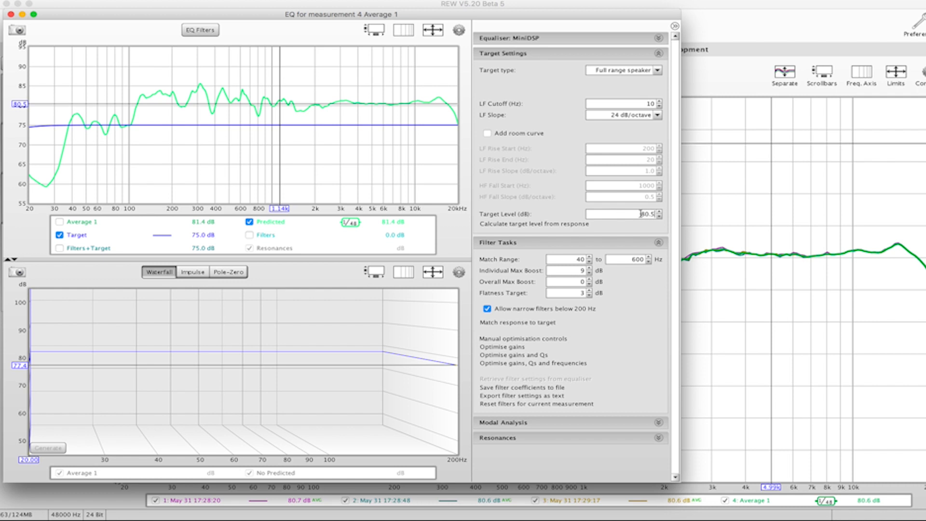
pyautogui.press('Return')
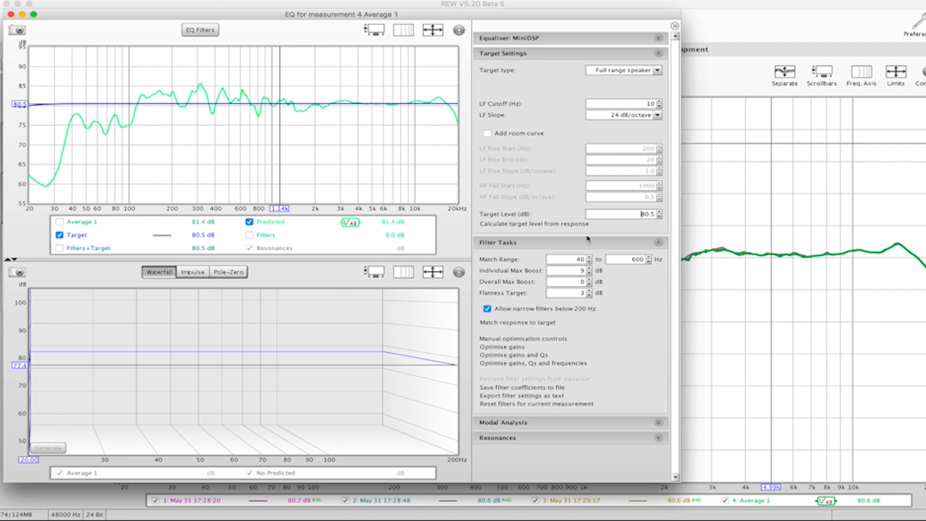
pyautogui.click(626, 53)
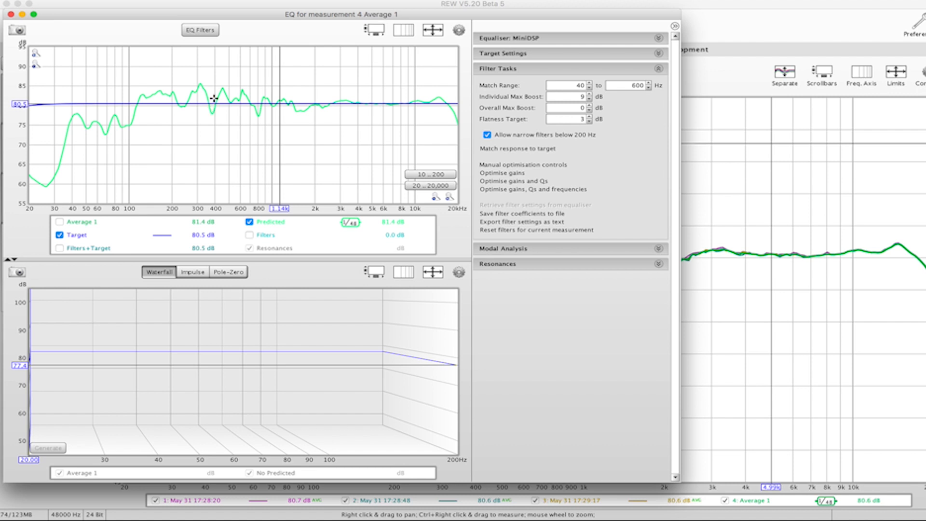
# - Open the EQ filters and set filter 1 to Manual control with the PK type
pyautogui.click(202, 32)
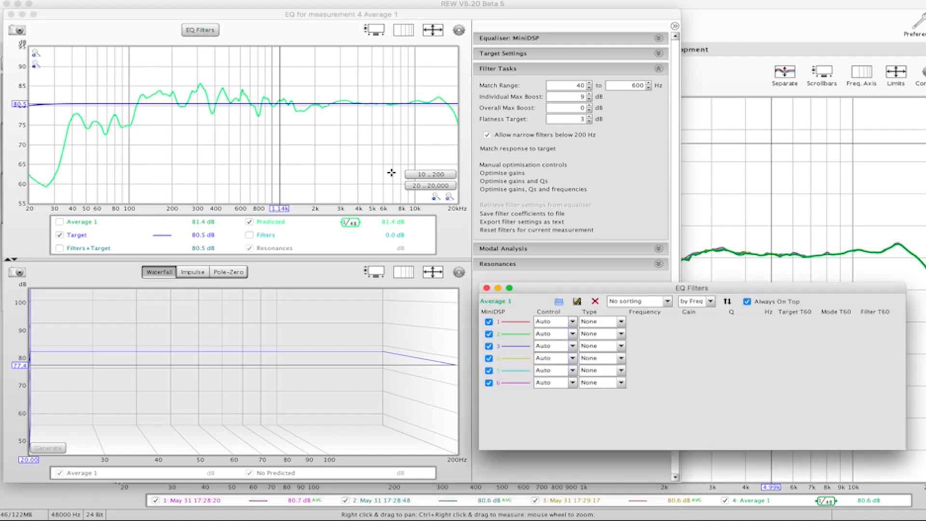
pyautogui.click(573, 322)
pyautogui.click(558, 333)
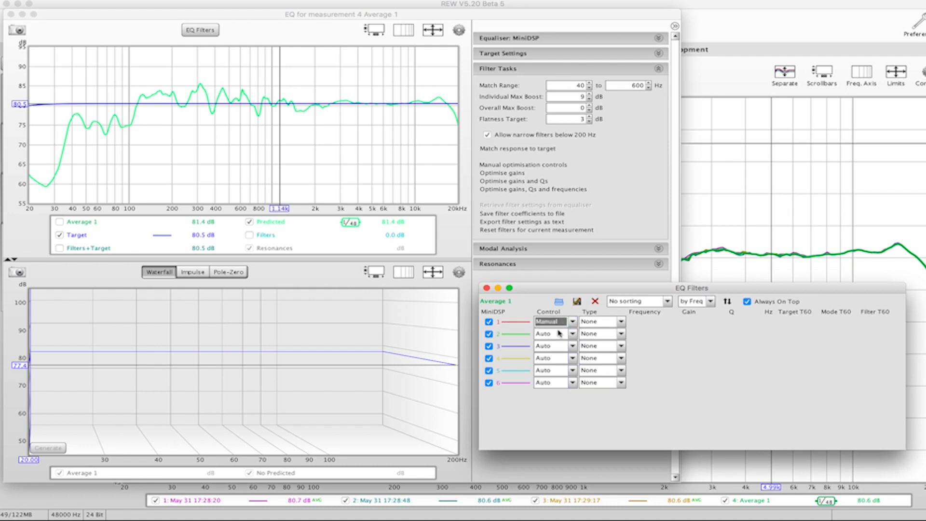
pyautogui.click(612, 324)
pyautogui.click(603, 340)
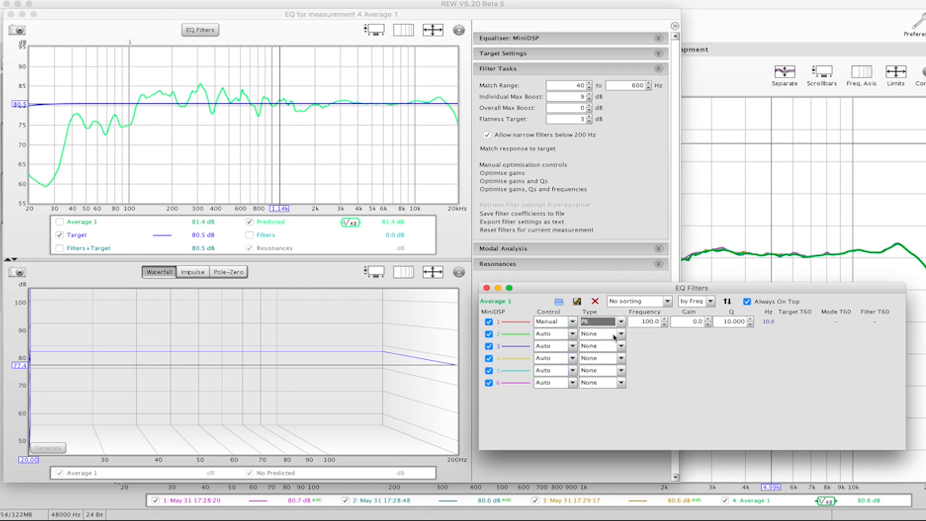
# - Give filter 1 a frequency of 65 Hz, a gain of 6 dB and a Q of 1, and close the filter list
pyautogui.click(648, 321)
pyautogui.doubleClick(647, 321)
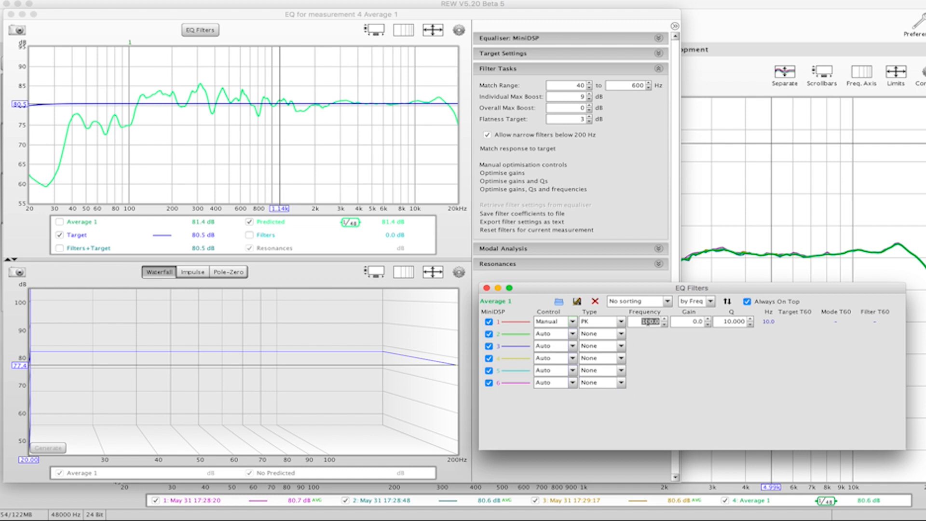
pyautogui.write('65')
pyautogui.click(702, 321)
pyautogui.doubleClick(703, 321)
pyautogui.write('6')
pyautogui.doubleClick(741, 321)
pyautogui.write('1')
pyautogui.press('Return')
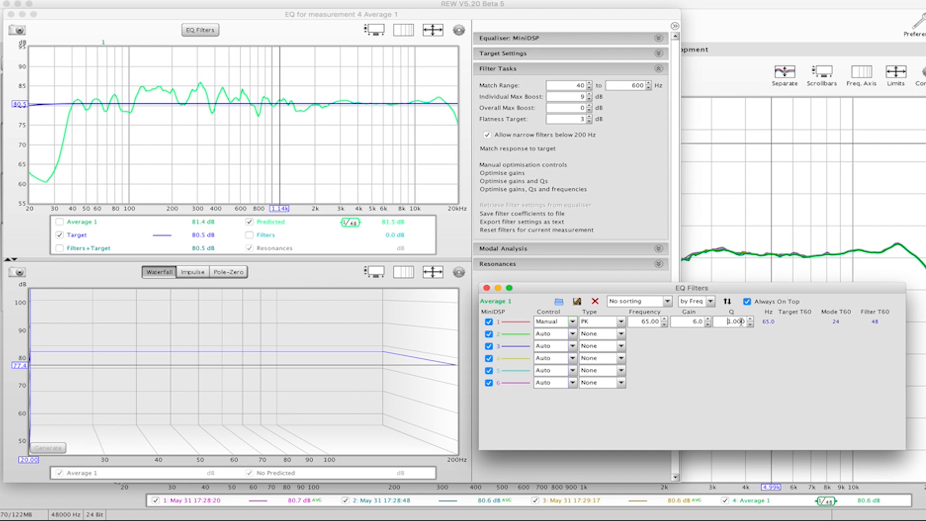
pyautogui.click(486, 288)
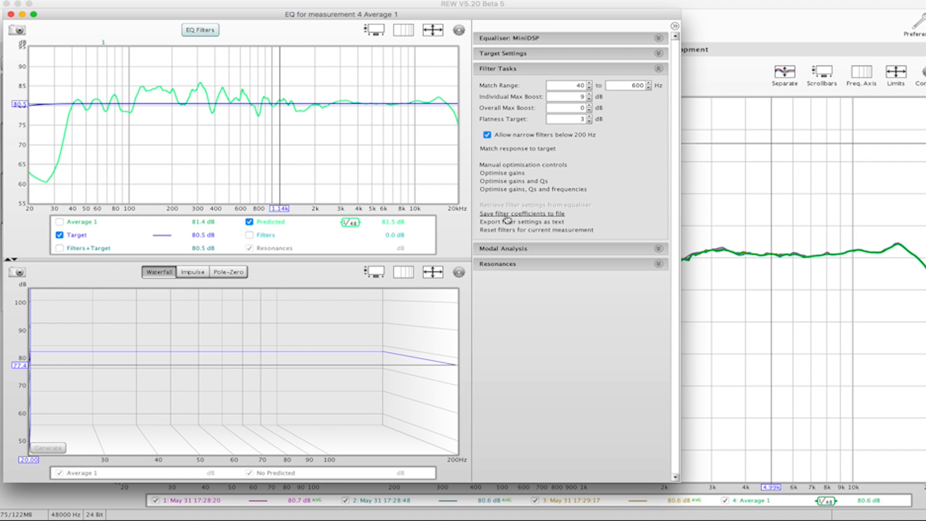
# - Match the response to the target and save the filter coefficients to a file named RtMon in the Kali LP8's folder
pyautogui.click(514, 149)
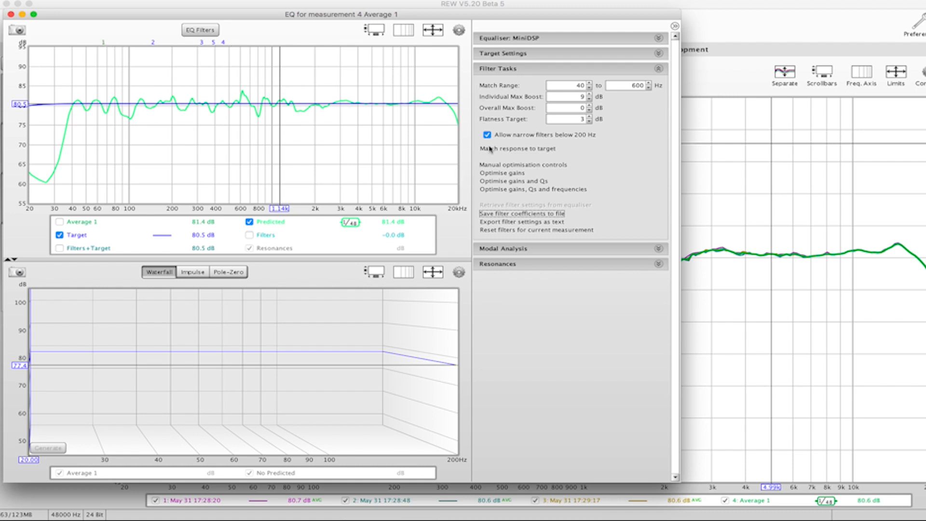
pyautogui.click(522, 214)
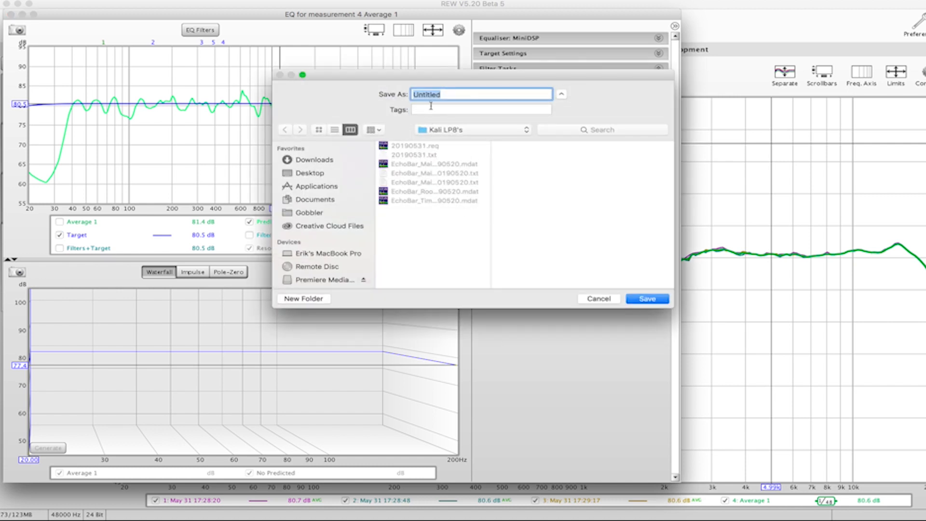
pyautogui.moveTo(446, 95); pyautogui.dragTo(405, 94)
pyautogui.write('RtMon')
pyautogui.click(646, 299)
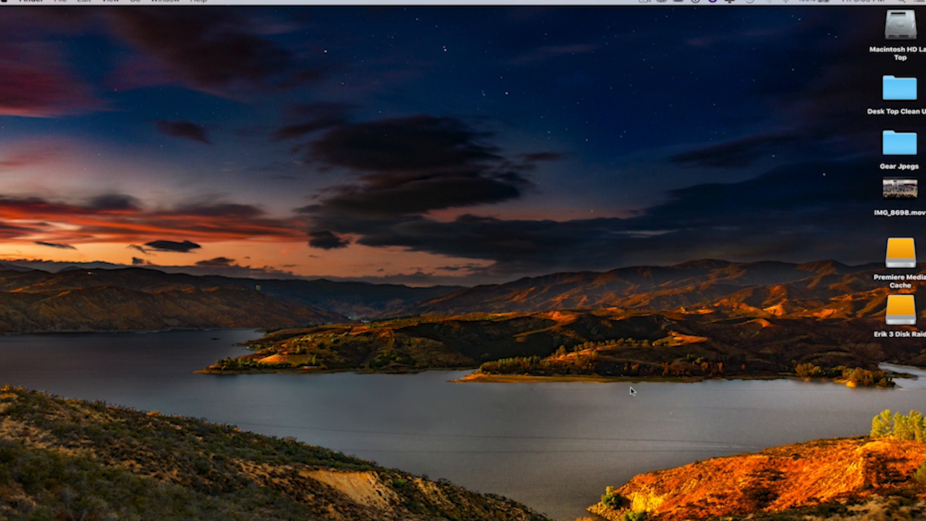
# - Switch to MiniDSP-2x4-Adv, connect to the miniDSP board and restore it to default
pyautogui.moveTo(659, 514)
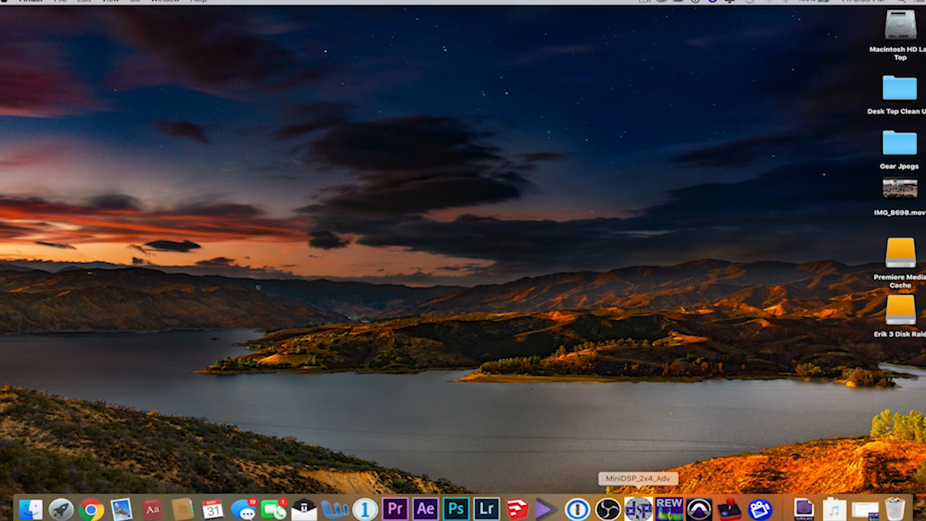
pyautogui.click(638, 509)
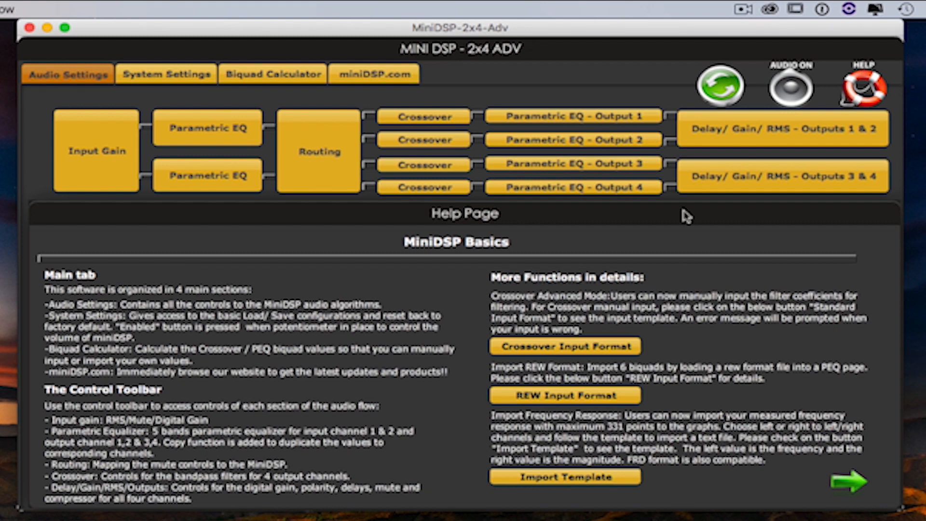
pyautogui.click(718, 89)
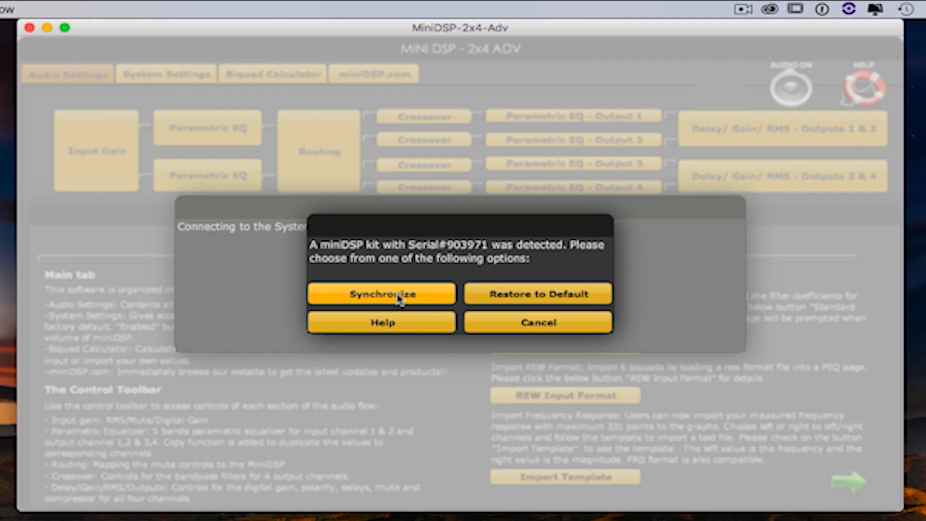
pyautogui.click(533, 296)
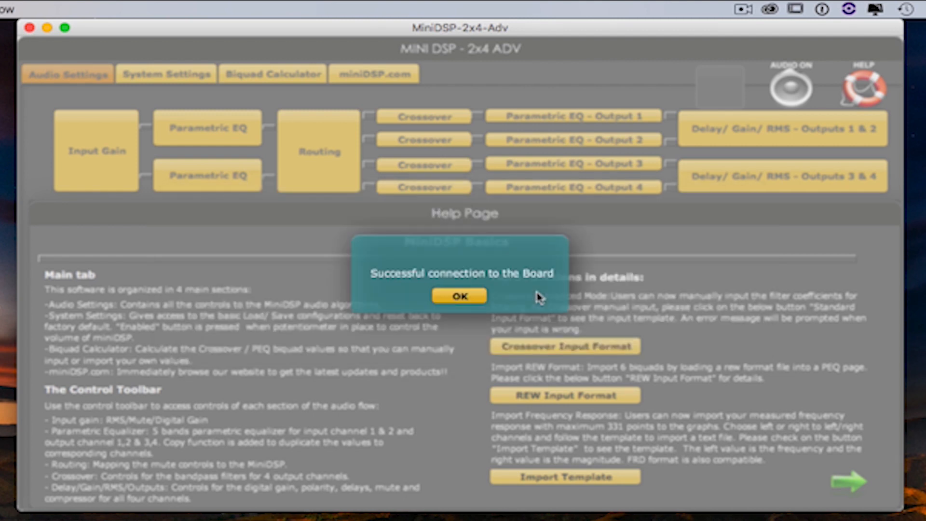
pyautogui.click(473, 302)
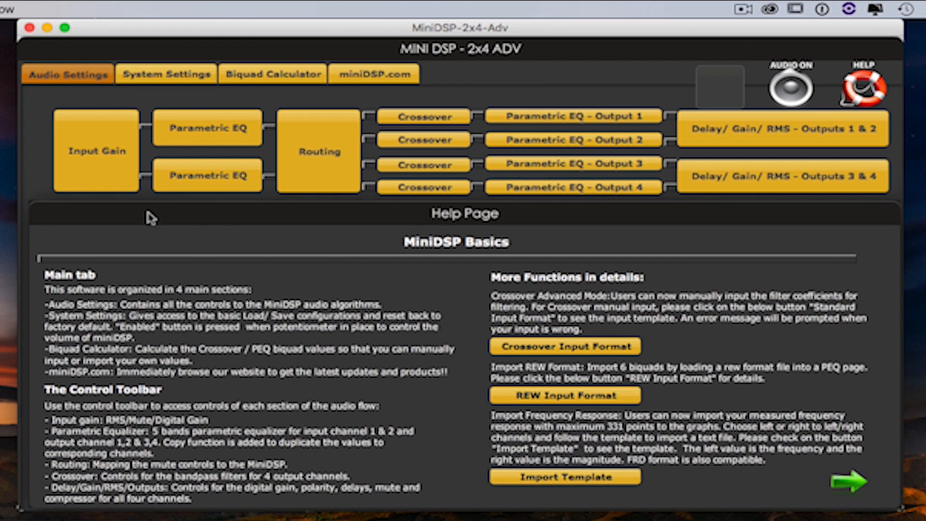
# - Examine the input gain settings and the parametric equalizers of input channels 1 and 2
pyautogui.click(95, 144)
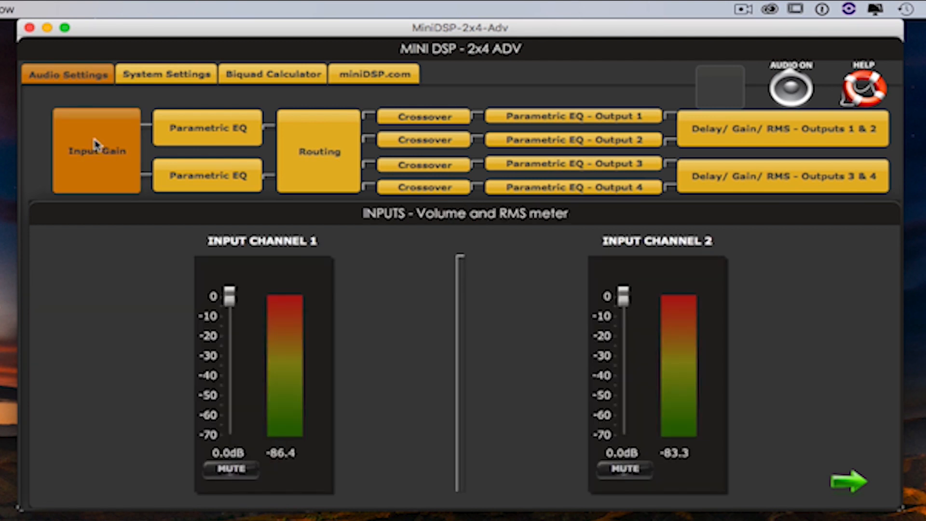
pyautogui.click(217, 128)
pyautogui.click(215, 175)
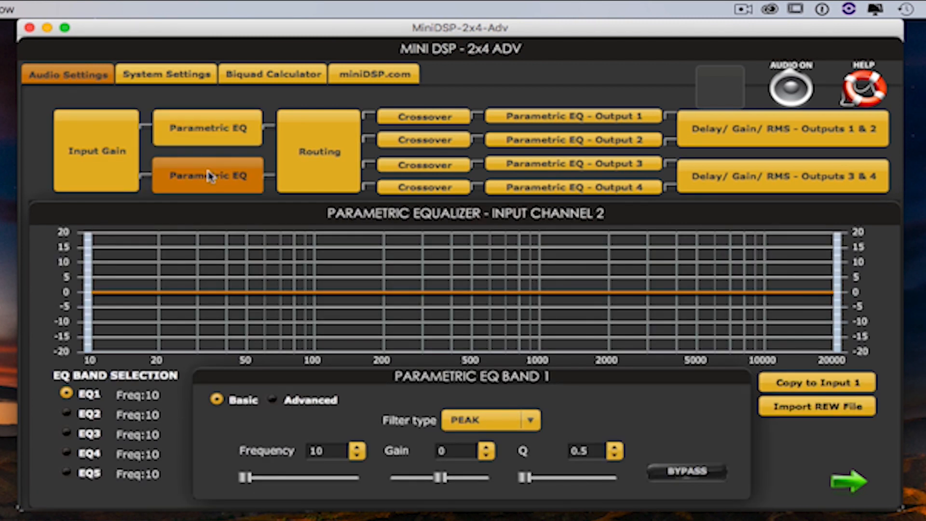
pyautogui.click(215, 129)
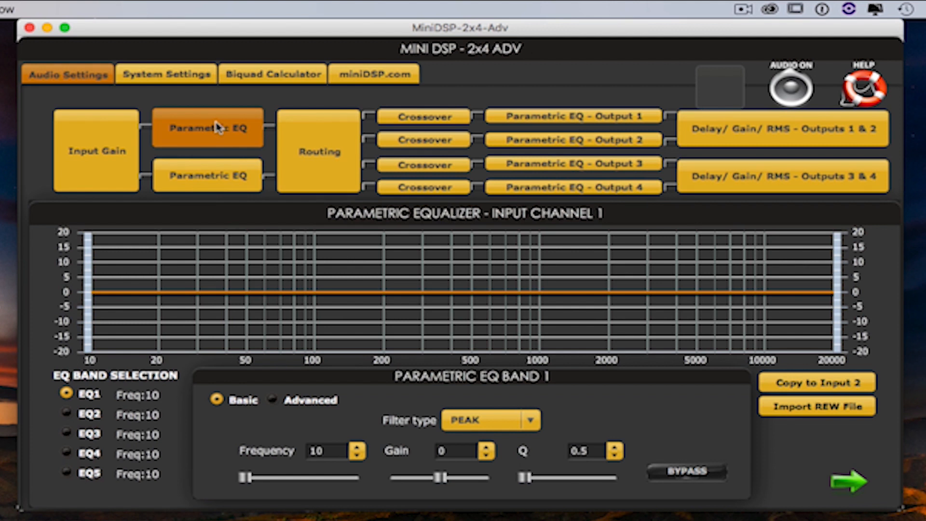
# - Route input 1 only to outputs 1 and 3, and input 2 only to outputs 2 and 4
pyautogui.click(316, 154)
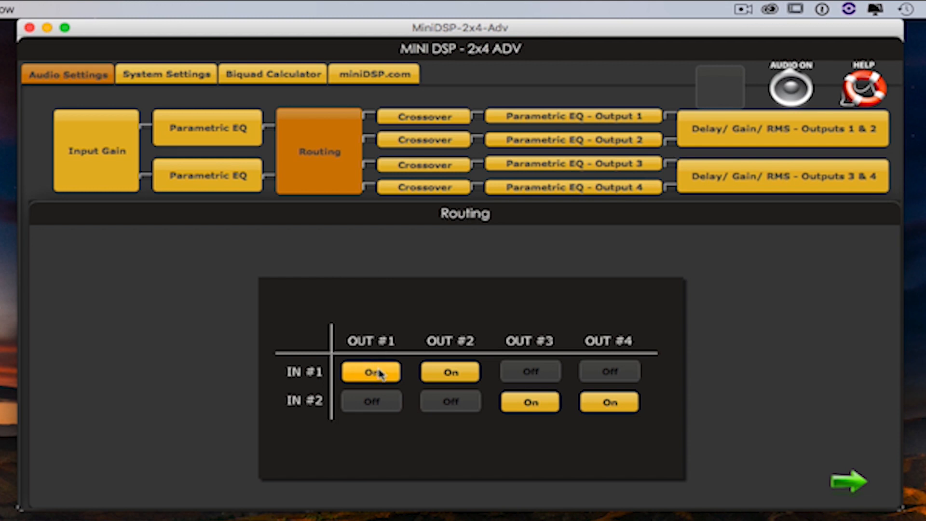
pyautogui.click(445, 405)
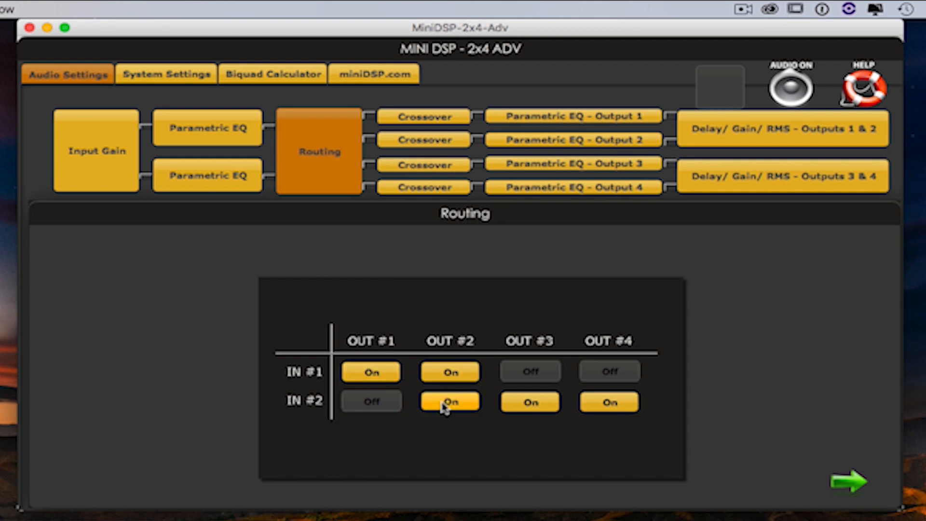
pyautogui.click(449, 376)
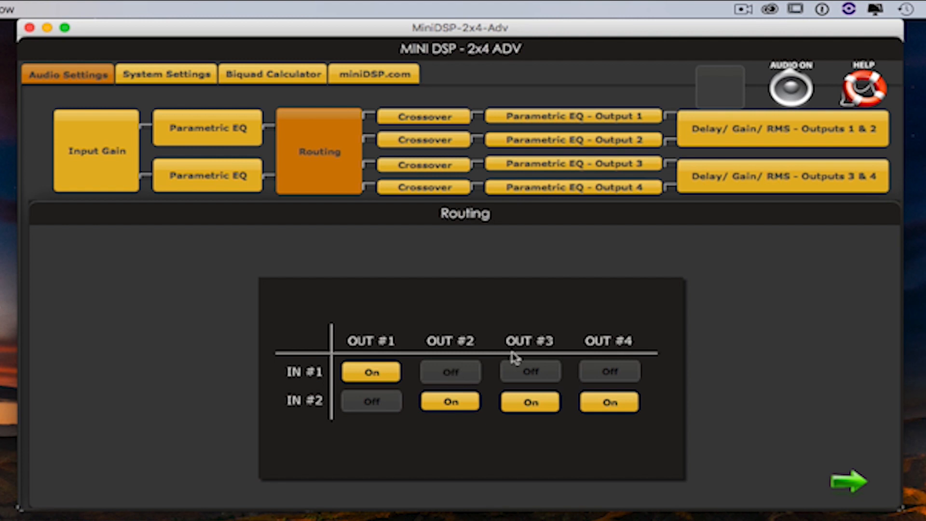
pyautogui.click(529, 374)
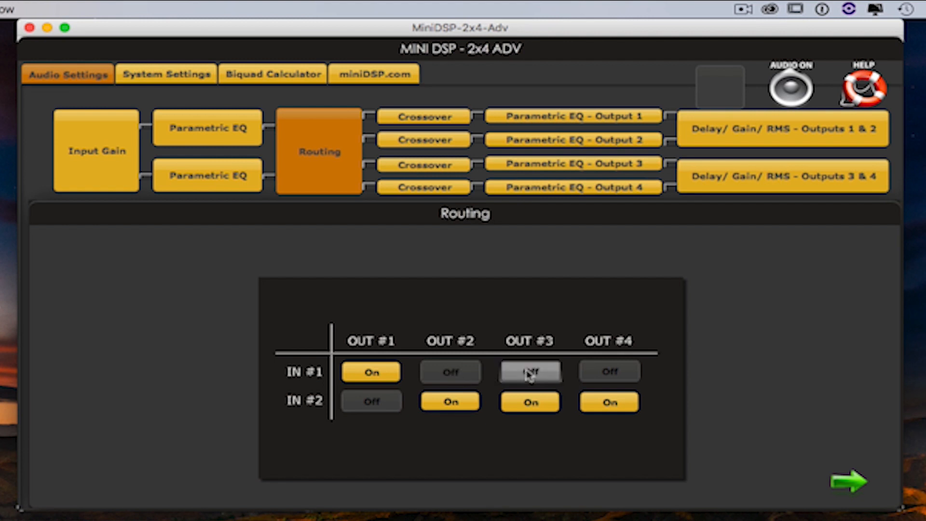
pyautogui.click(528, 408)
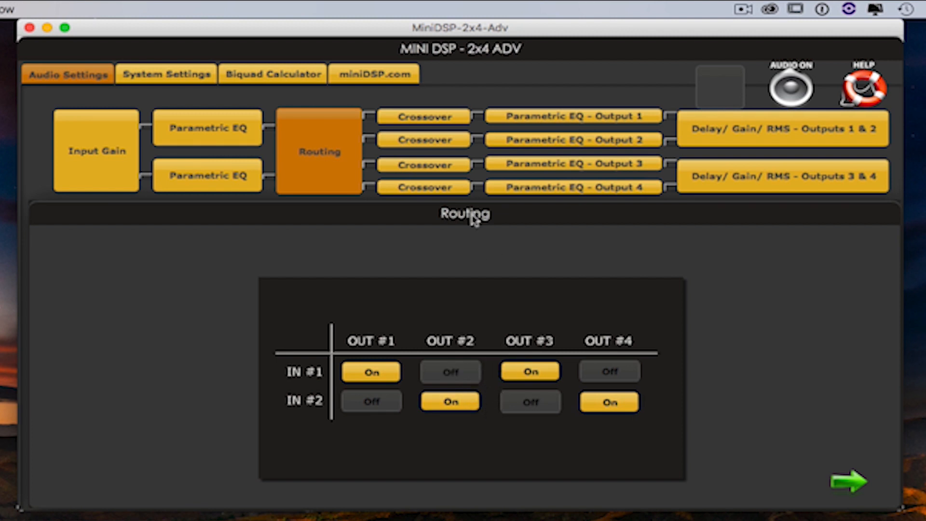
# - Bypass the low pass crossover filter on output 1 and the high pass crossover filter on output 2
pyautogui.click(445, 120)
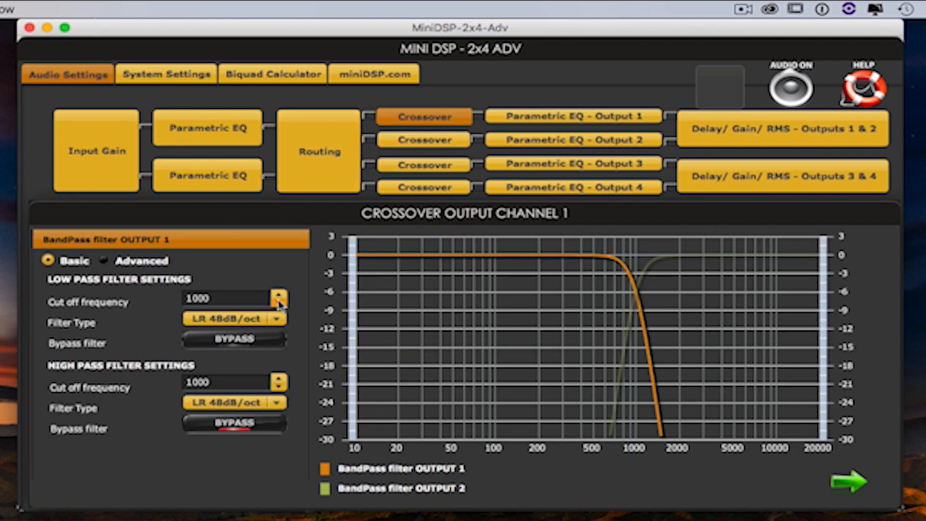
pyautogui.click(250, 340)
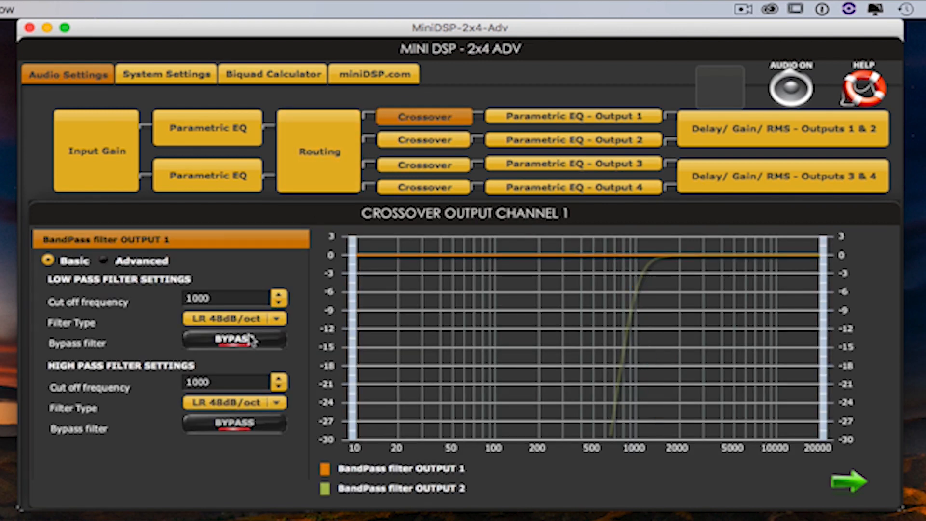
pyautogui.click(406, 145)
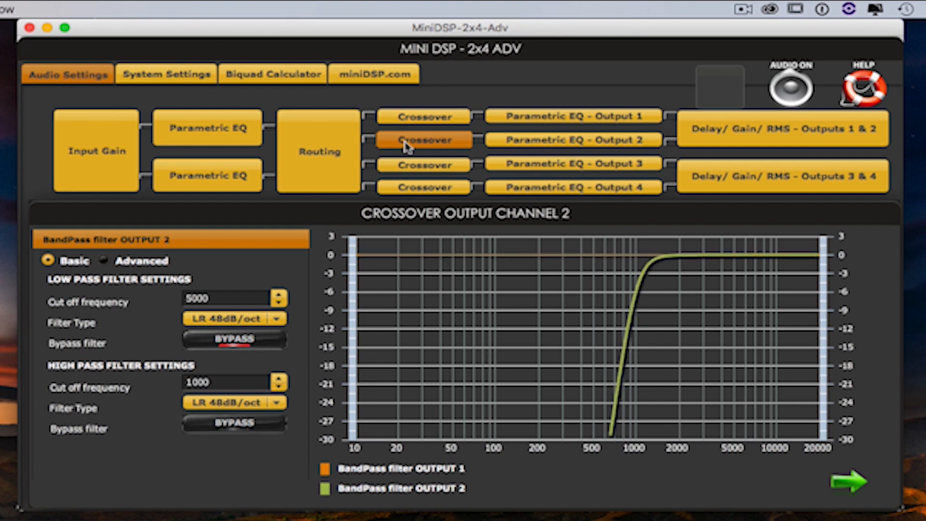
pyautogui.click(250, 423)
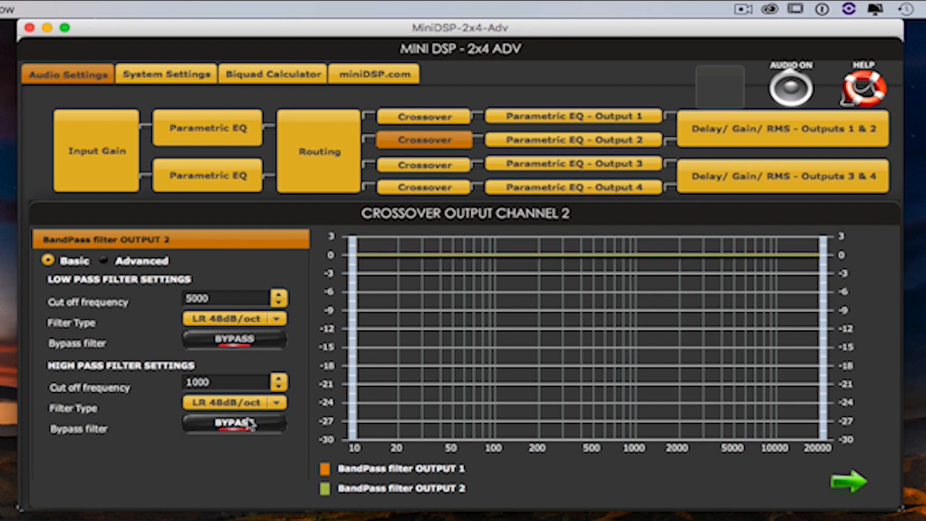
# - Bypass the low pass crossover filter on output 3 and the high pass crossover filter on output 4
pyautogui.click(420, 168)
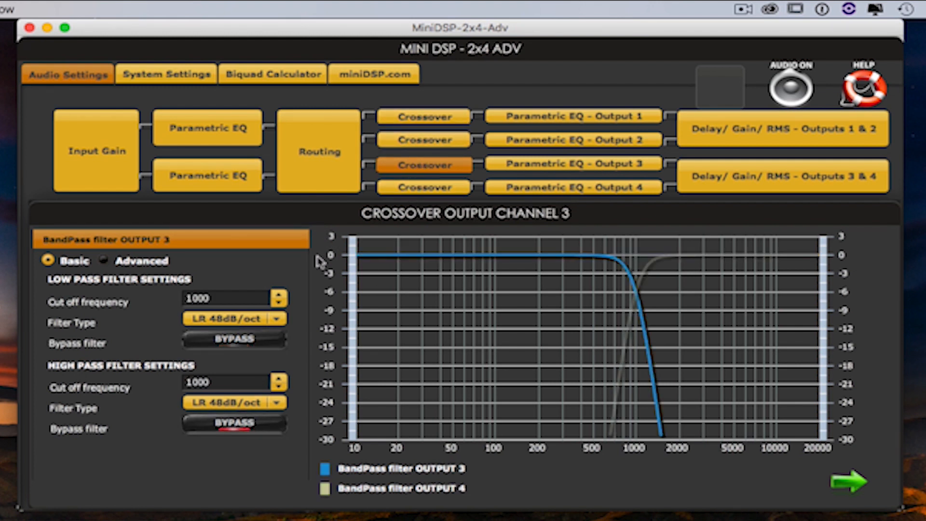
pyautogui.click(250, 340)
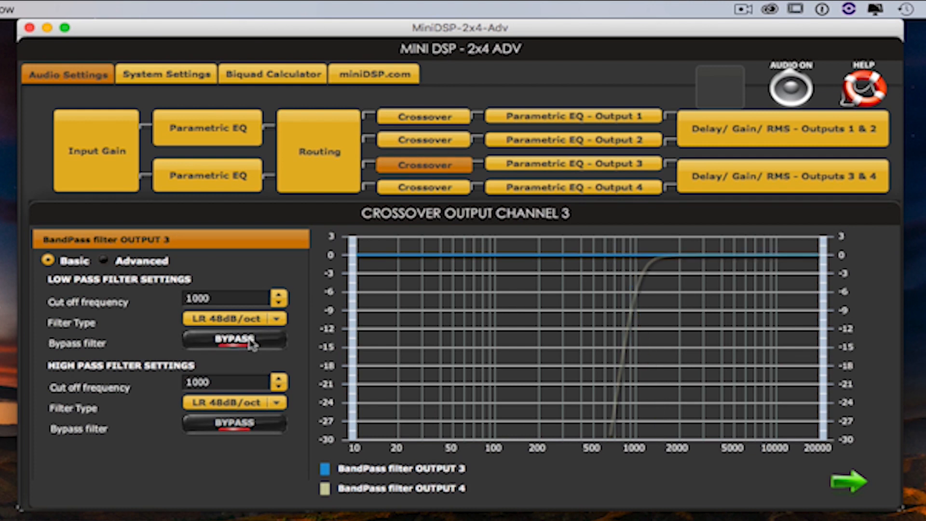
pyautogui.click(411, 189)
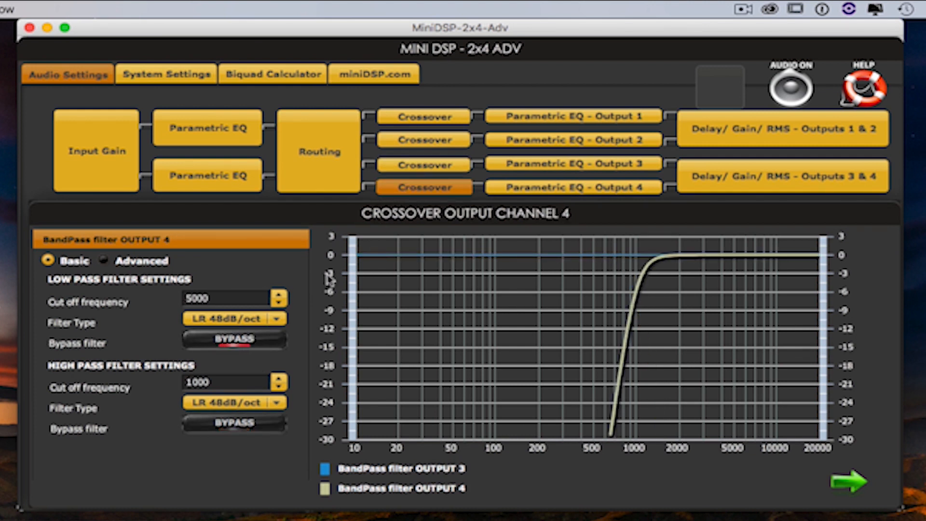
pyautogui.click(241, 425)
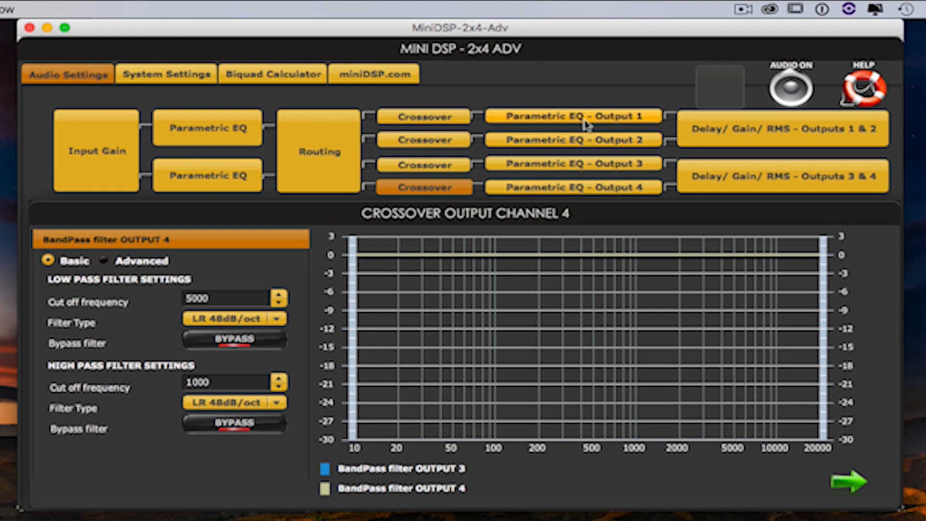
# - Examine the parametric equalizers of outputs 1 and 2 and input 1, and the delay and gain settings of all four outputs
pyautogui.click(584, 121)
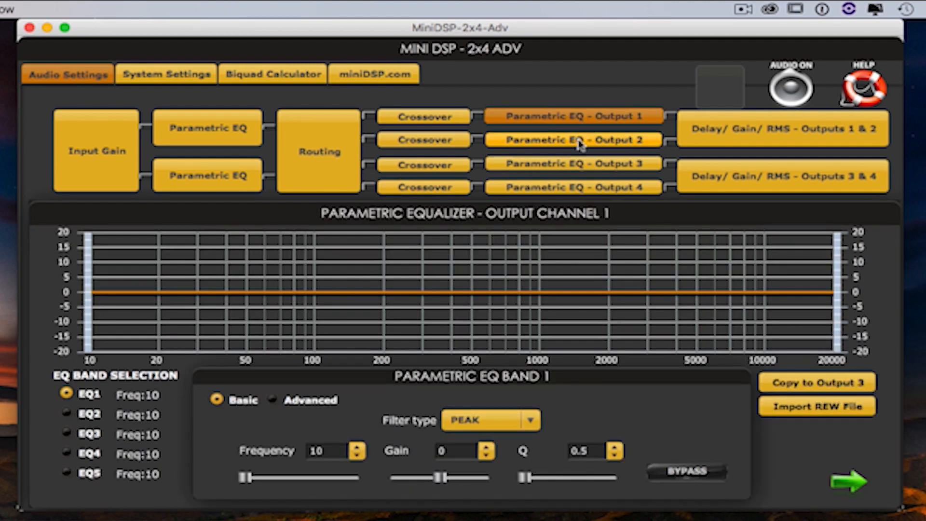
pyautogui.click(580, 143)
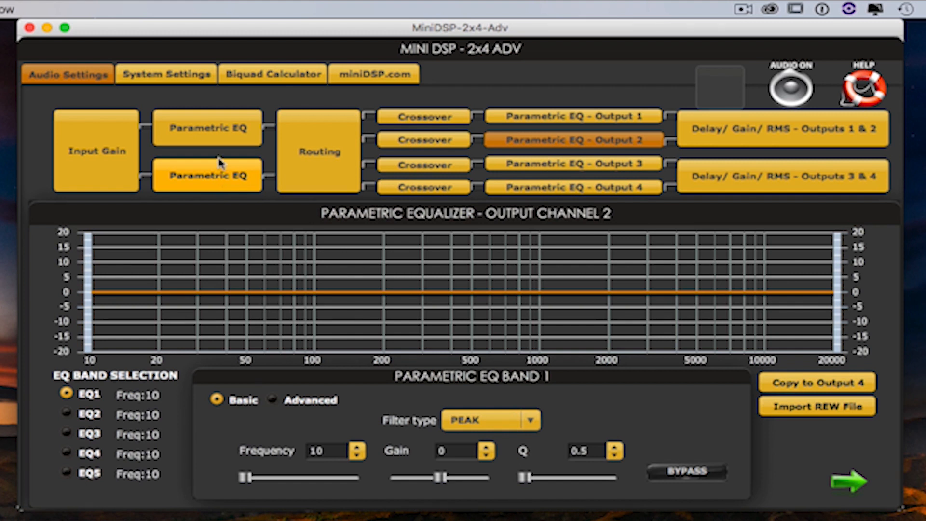
pyautogui.click(228, 128)
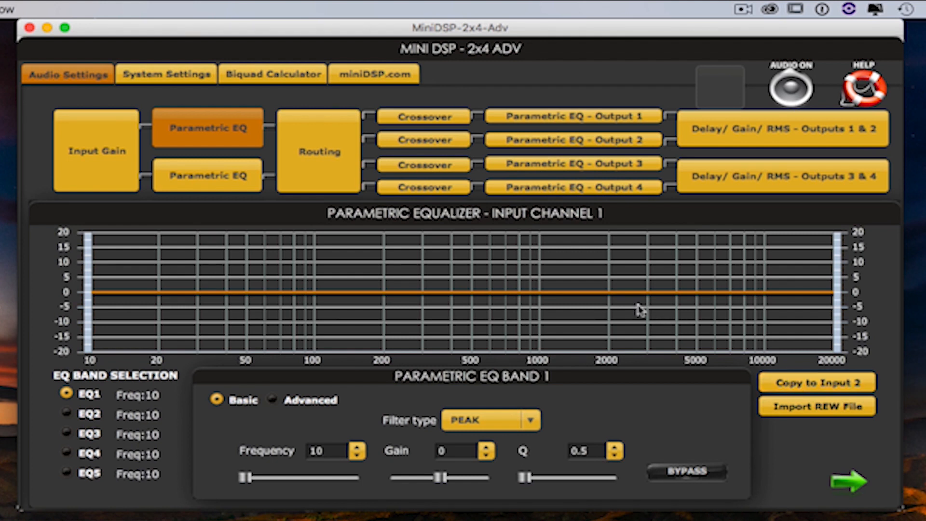
pyautogui.click(727, 130)
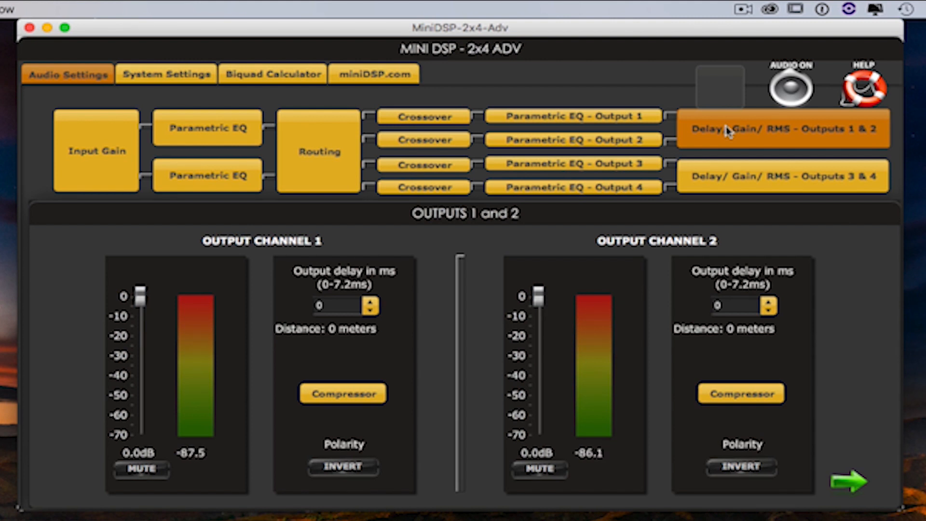
pyautogui.click(744, 179)
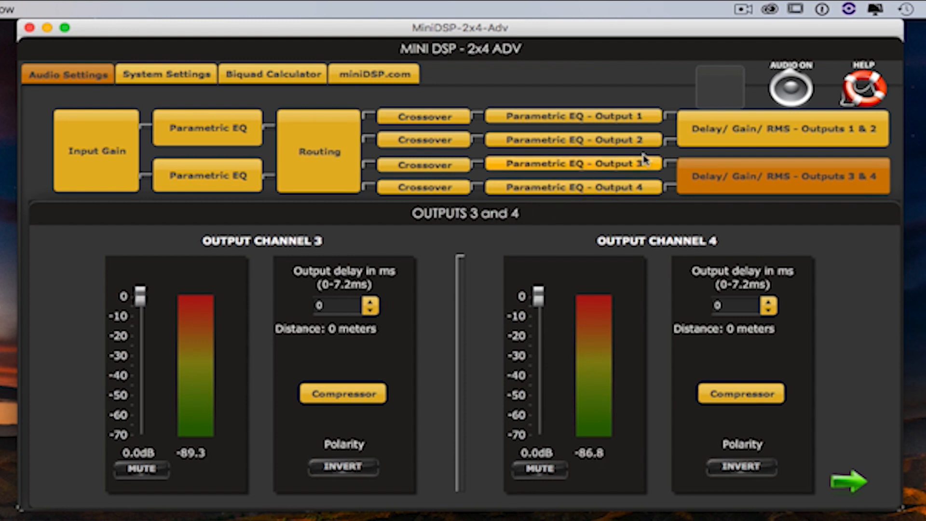
# - Import the REW filter file RtMon.txt into the parametric equalizer of output 2 on the miniDSP 2x4
pyautogui.click(583, 141)
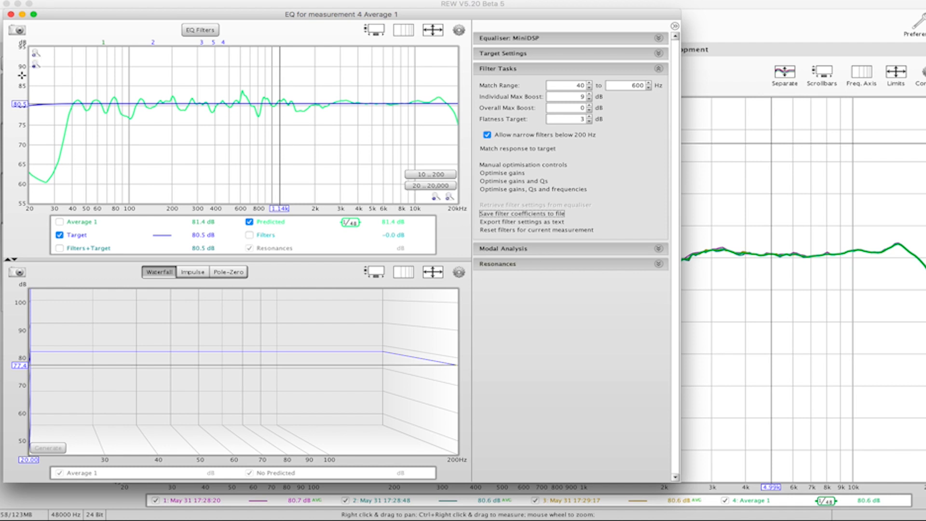
pyautogui.click(10, 14)
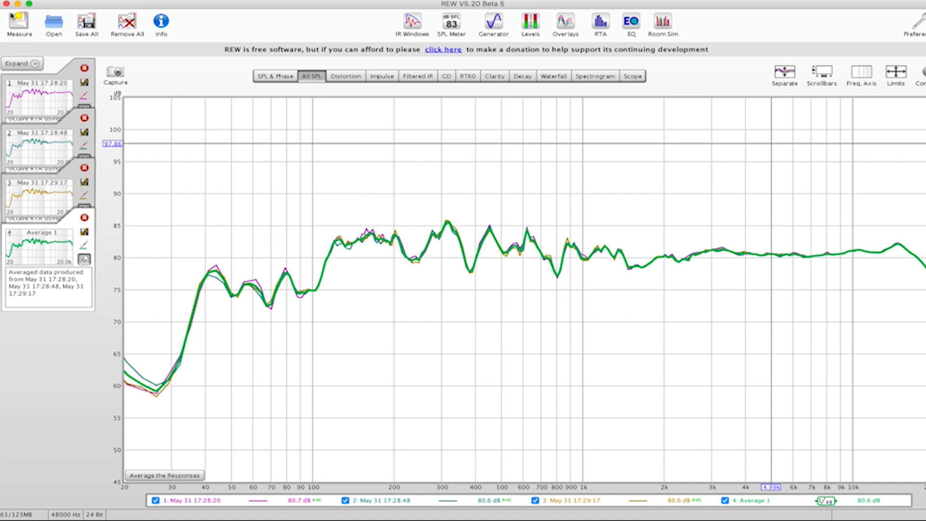
pyautogui.moveTo(574, 518)
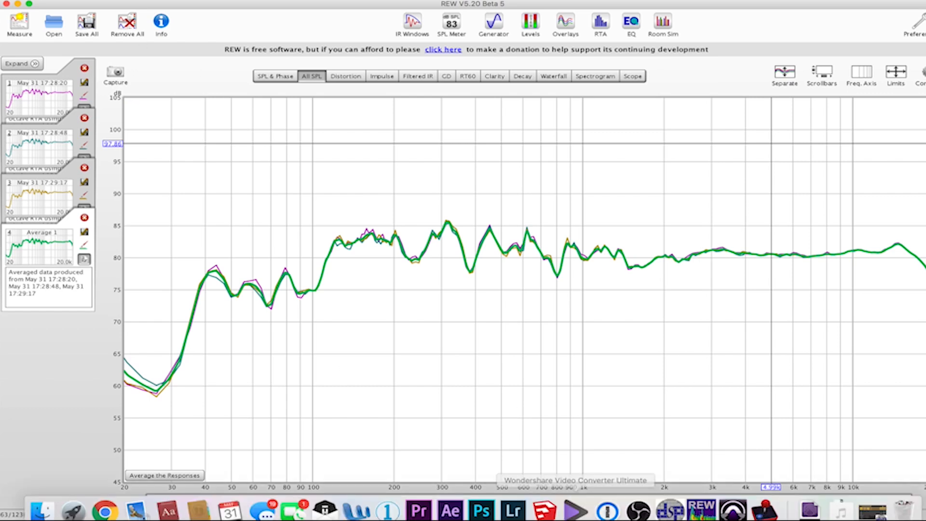
pyautogui.click(670, 503)
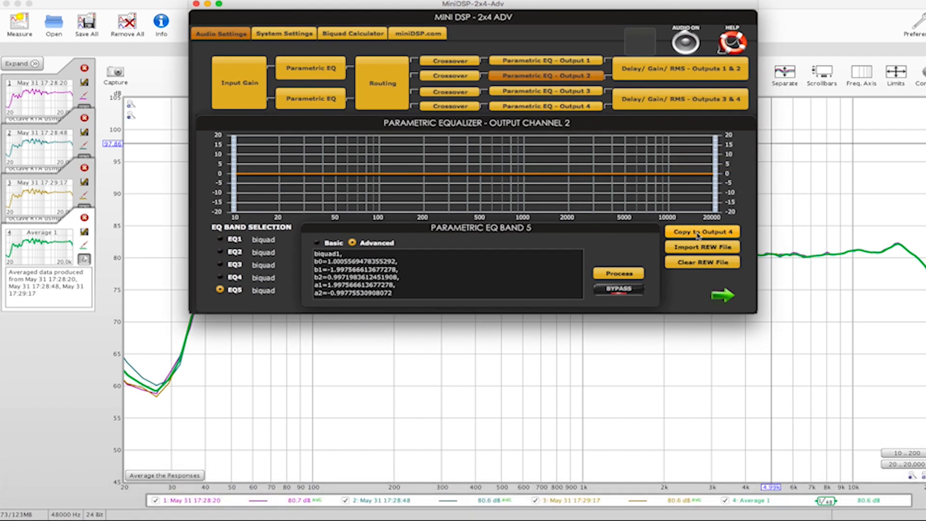
pyautogui.click(696, 249)
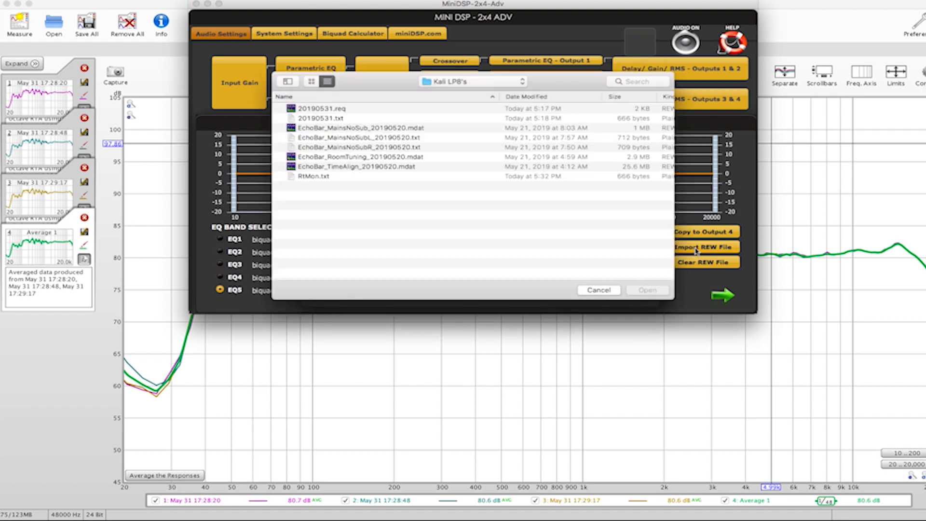
pyautogui.click(316, 176)
pyautogui.click(637, 292)
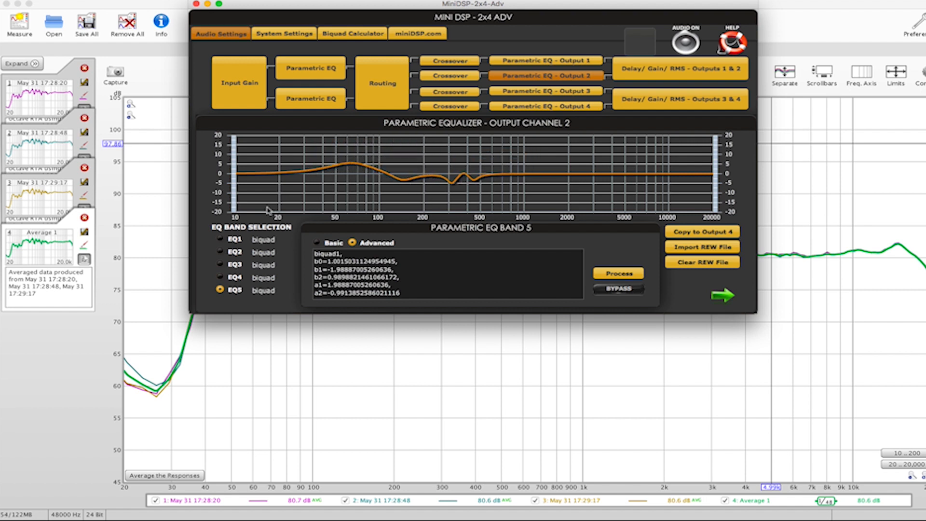
# - Review the imported biquad coefficients of EQ bands 4, 3, 2 and 1 on output 2
pyautogui.click(234, 277)
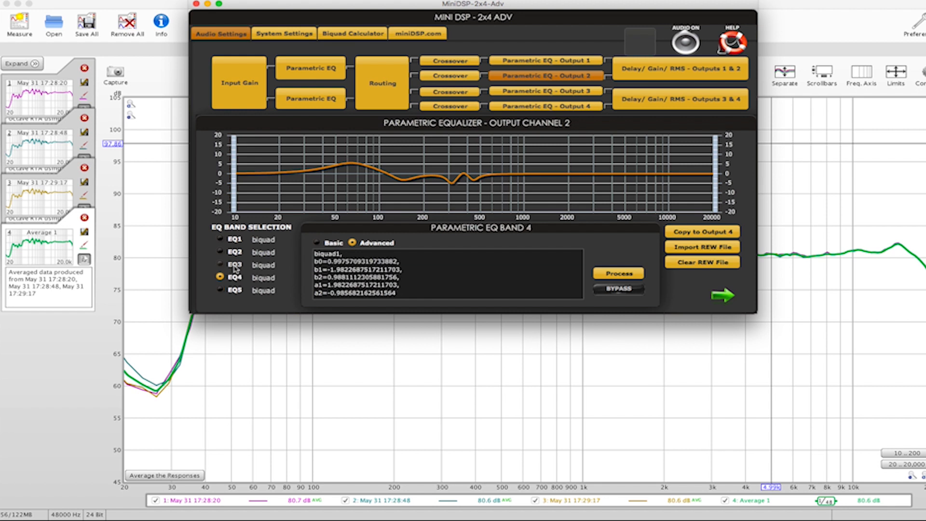
pyautogui.click(234, 266)
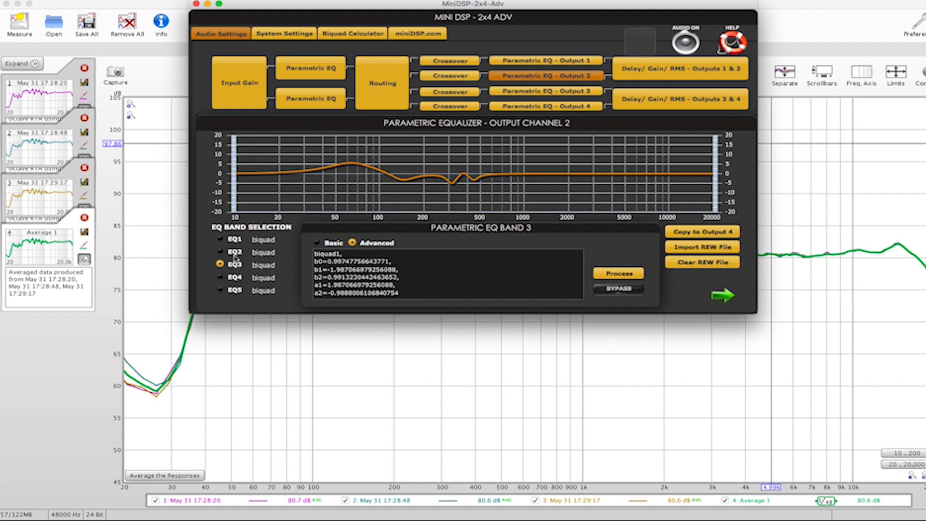
pyautogui.click(235, 251)
pyautogui.click(235, 239)
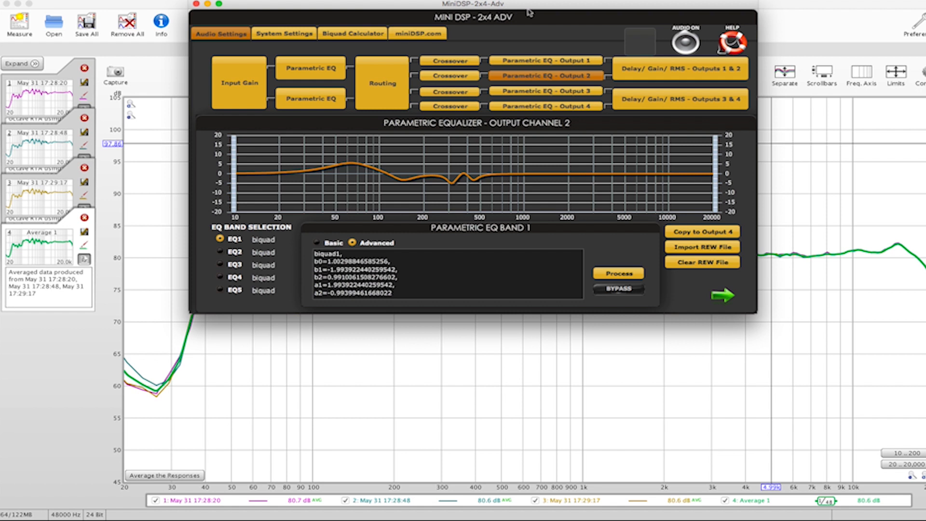
# - Switch to REW, bring up the signal generator and RTA, and start playing full-range random pink noise
pyautogui.click(782, 27)
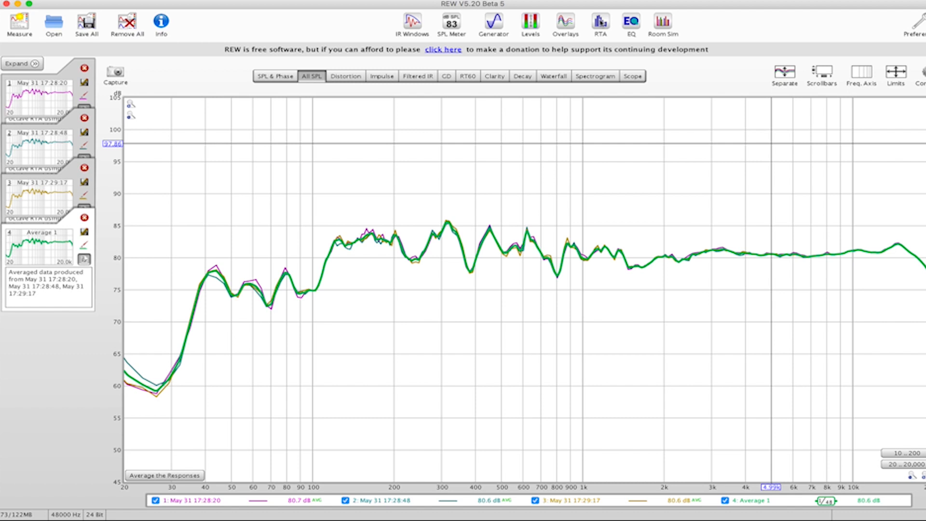
pyautogui.click(496, 25)
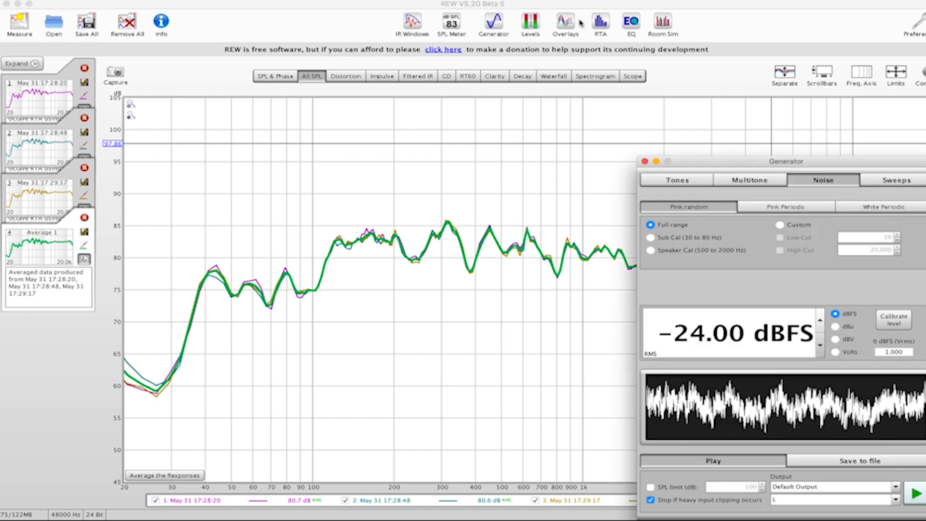
pyautogui.click(599, 23)
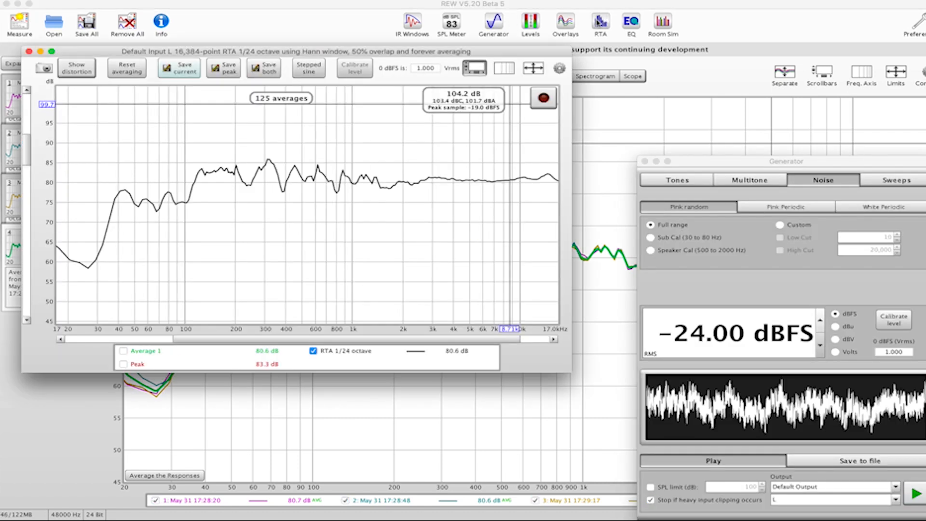
pyautogui.moveTo(413, 117)
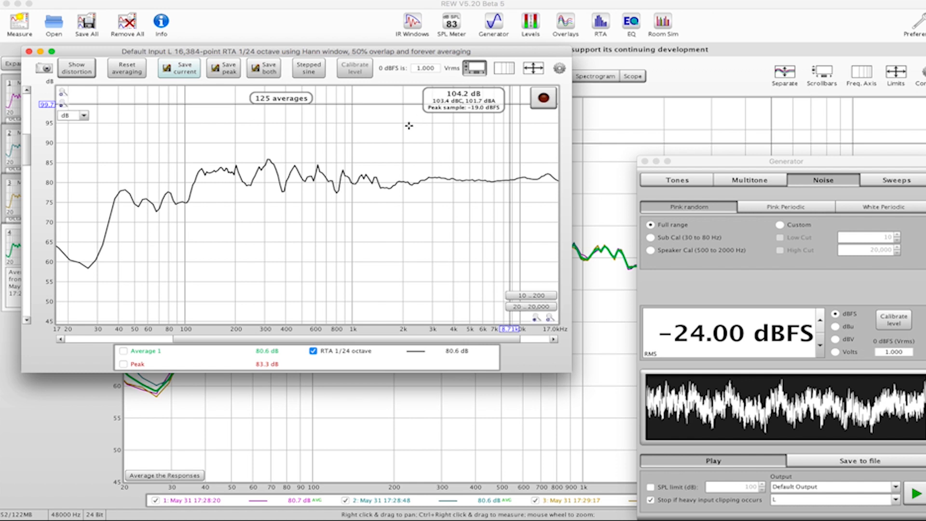
pyautogui.click(917, 492)
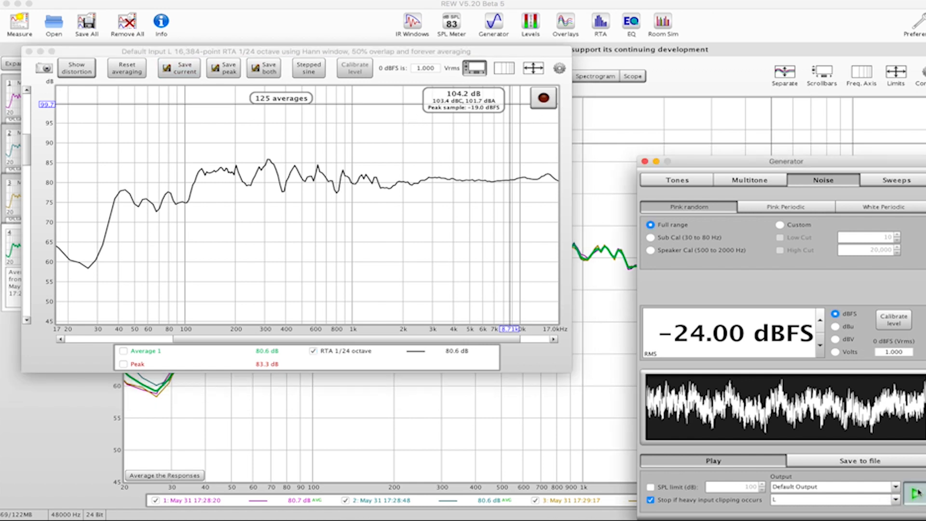
pyautogui.click(917, 493)
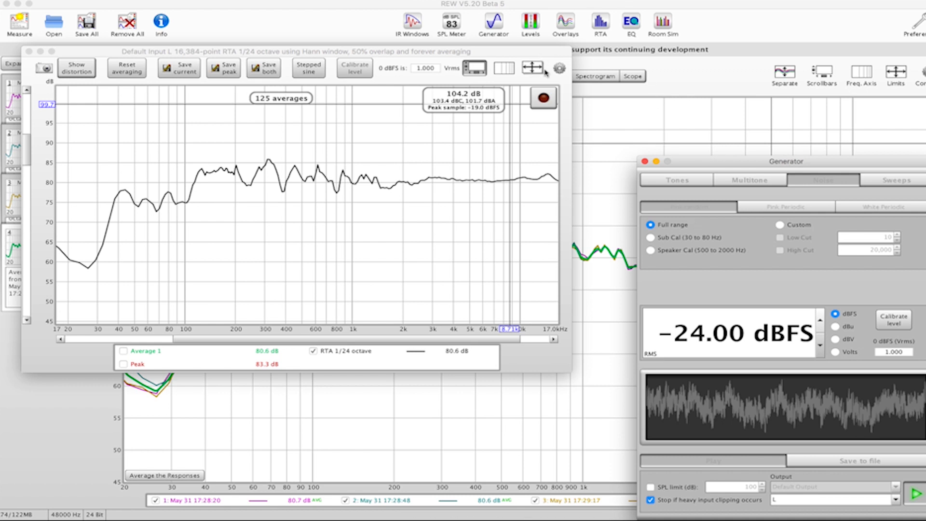
# - Record the corrected speaker's response with the RTA, stop the recording and save the current trace as a new measurement
pyautogui.click(544, 99)
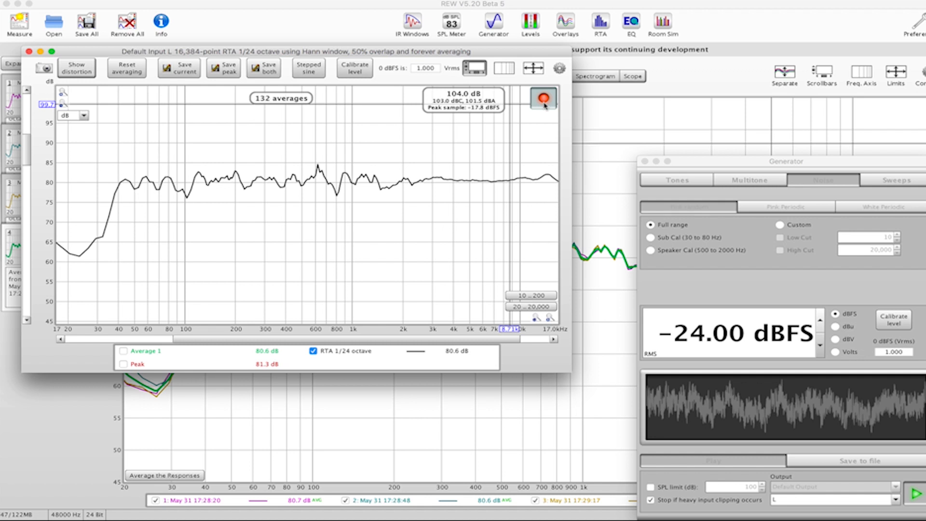
pyautogui.click(544, 104)
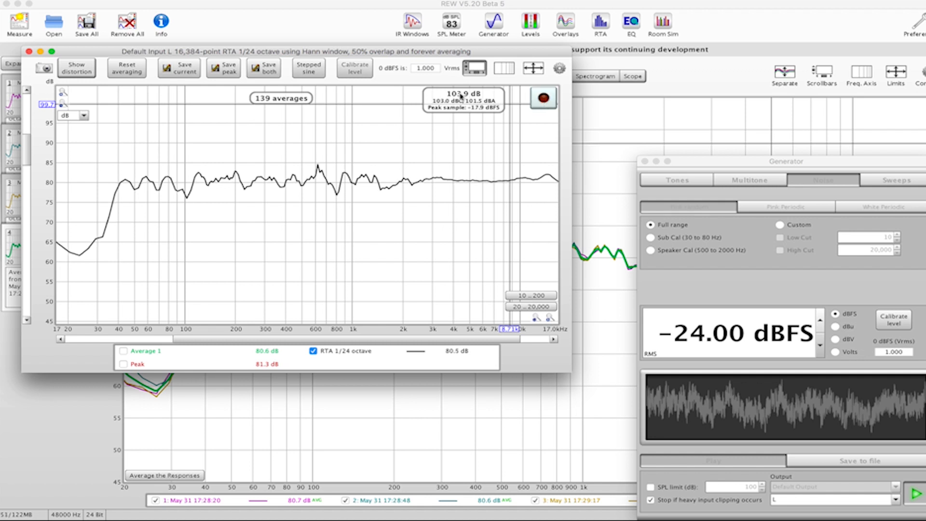
pyautogui.click(182, 68)
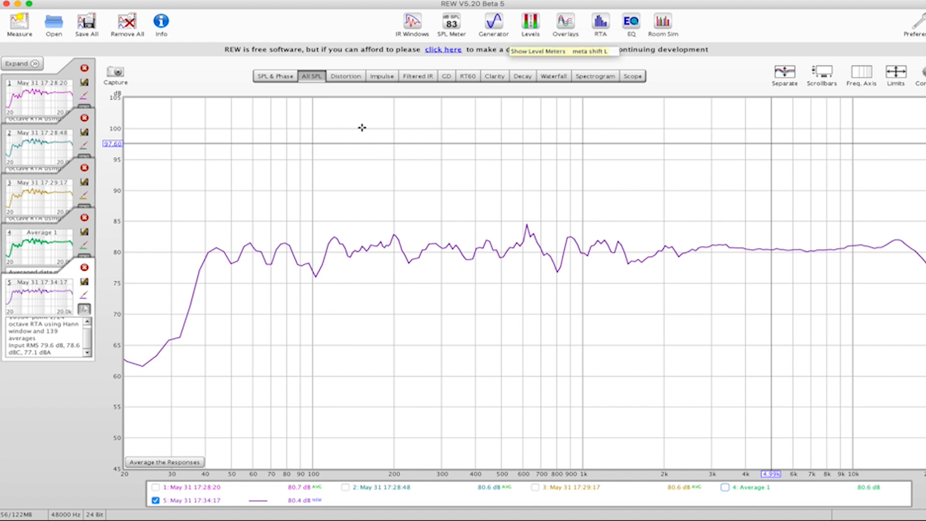
# - Check the EQ of Average 1 and compare its predicted SPL with the new measurement 5 in the overlays
pyautogui.click(50, 242)
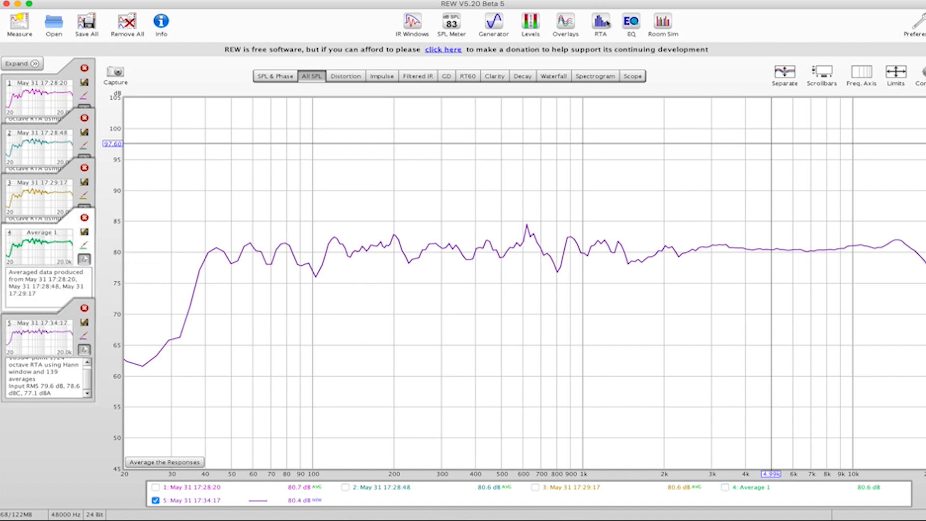
pyautogui.click(627, 21)
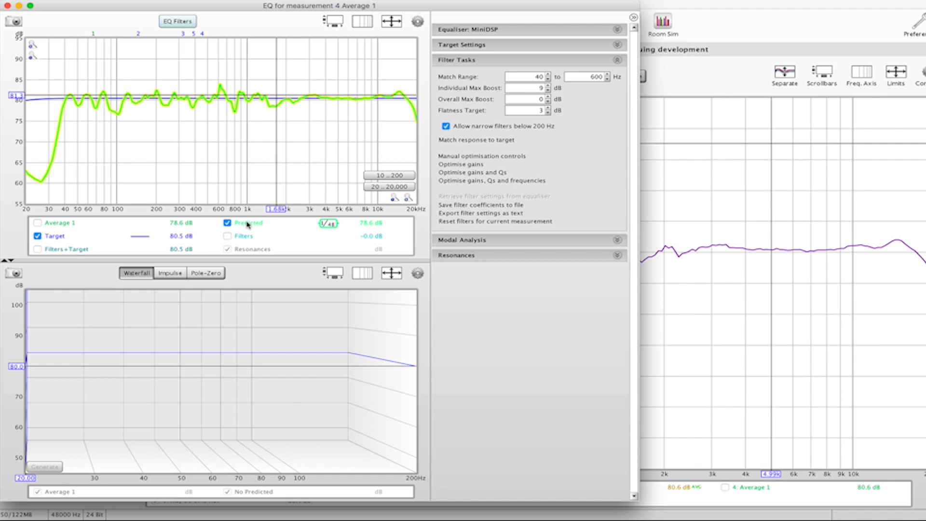
pyautogui.click(7, 5)
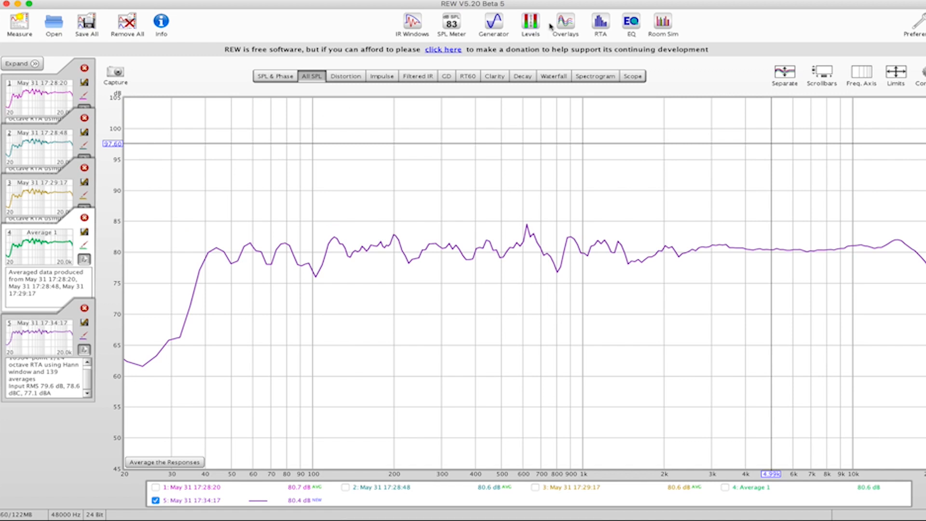
pyautogui.click(566, 22)
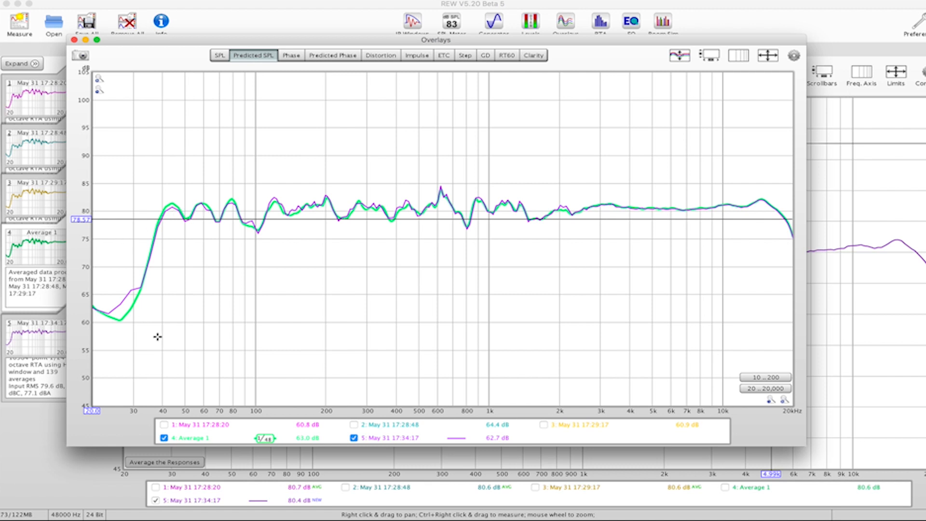
pyautogui.moveTo(194, 441)
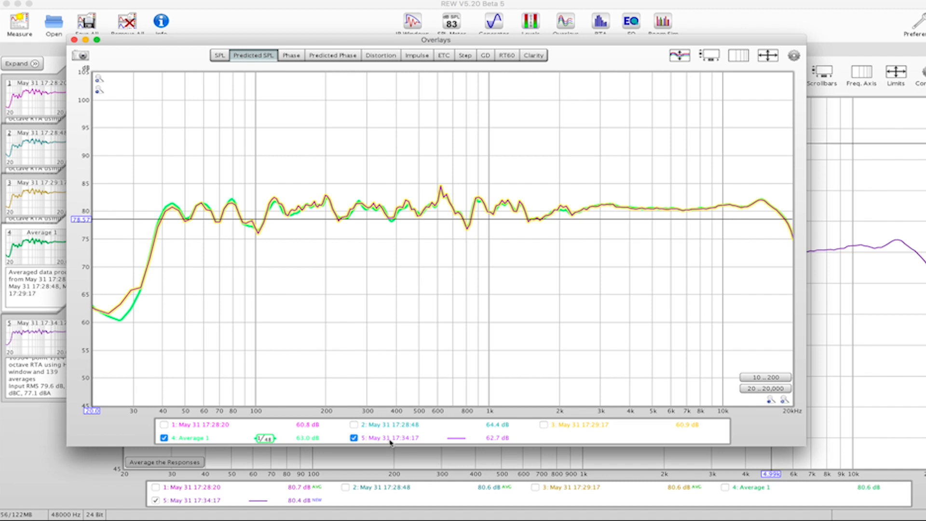
pyautogui.click(353, 437)
pyautogui.click(354, 438)
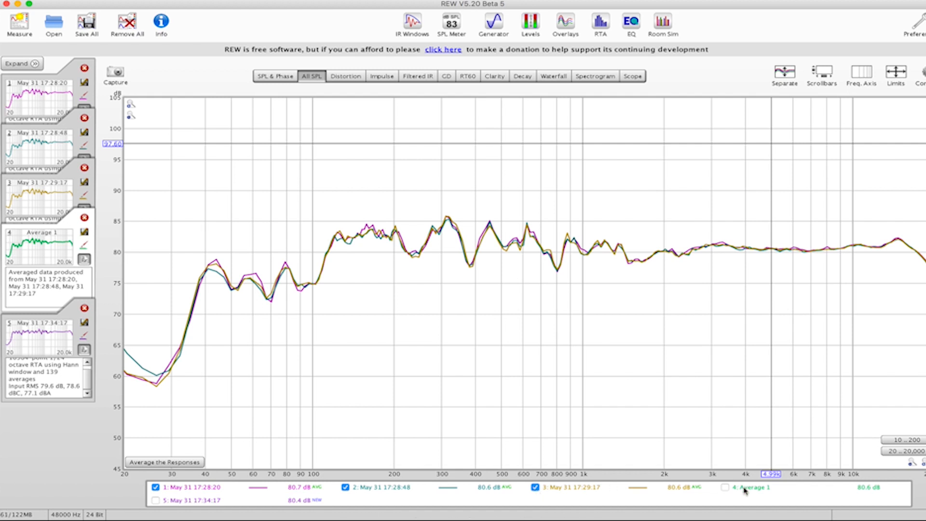
# - Show the Average 1 trace in the All SPL graph and hide measurements 1, 2 and 3
pyautogui.click(725, 488)
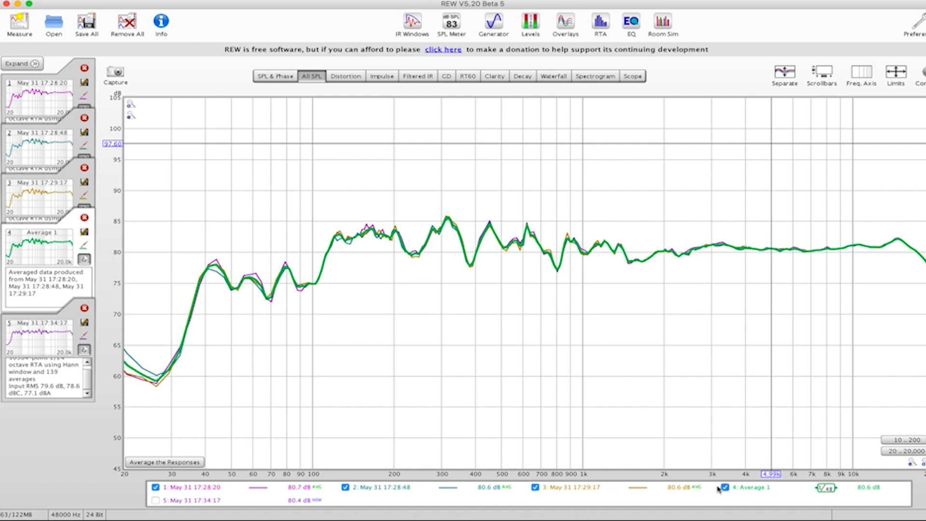
pyautogui.click(534, 487)
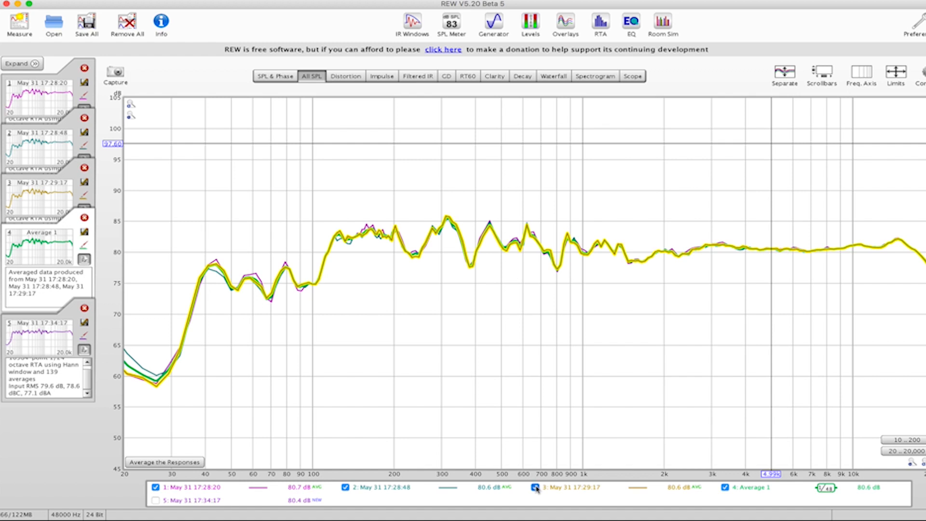
pyautogui.click(345, 487)
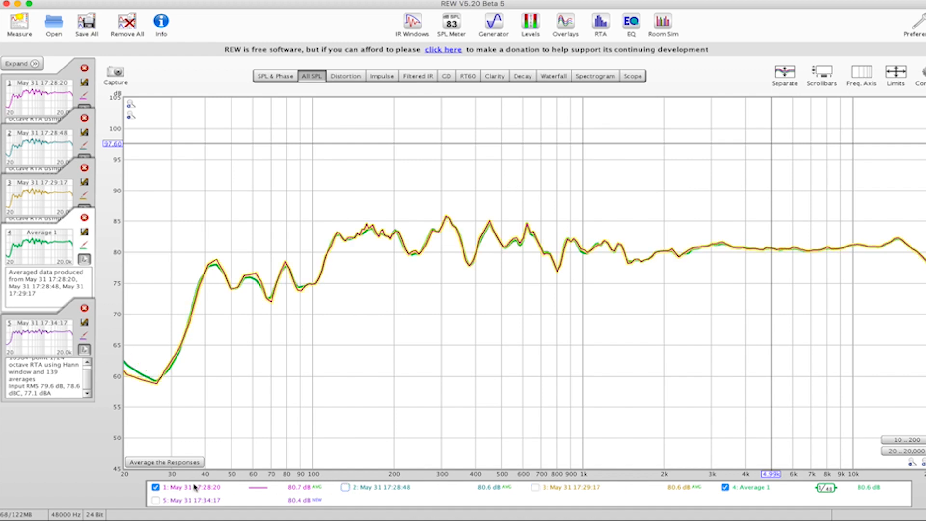
pyautogui.click(155, 487)
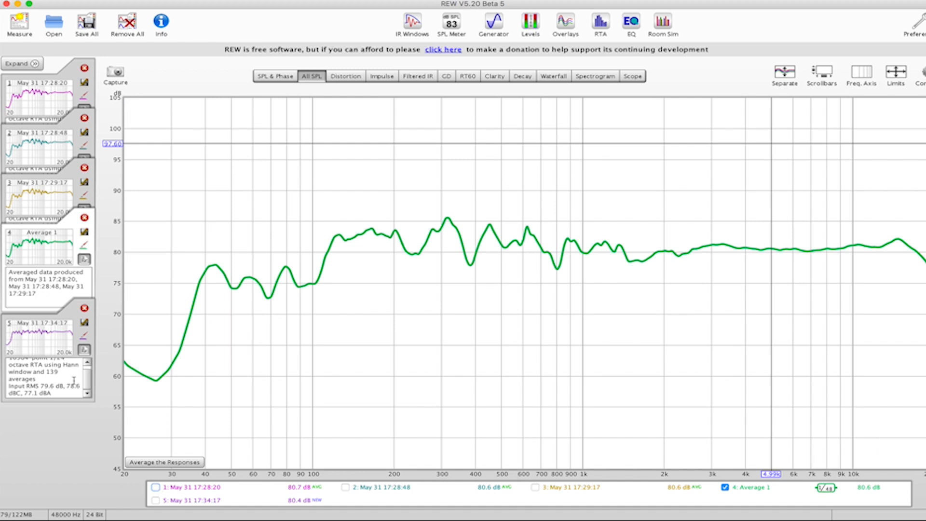
# - Compare the measured response of Average 1 with its predicted response in the EQ window, and return to the predicted SPL overlay
pyautogui.click(624, 23)
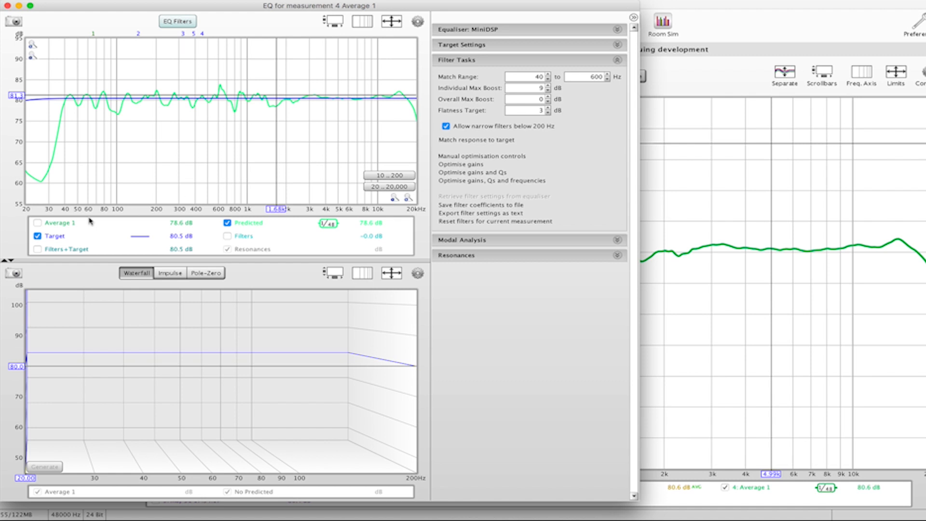
pyautogui.click(58, 225)
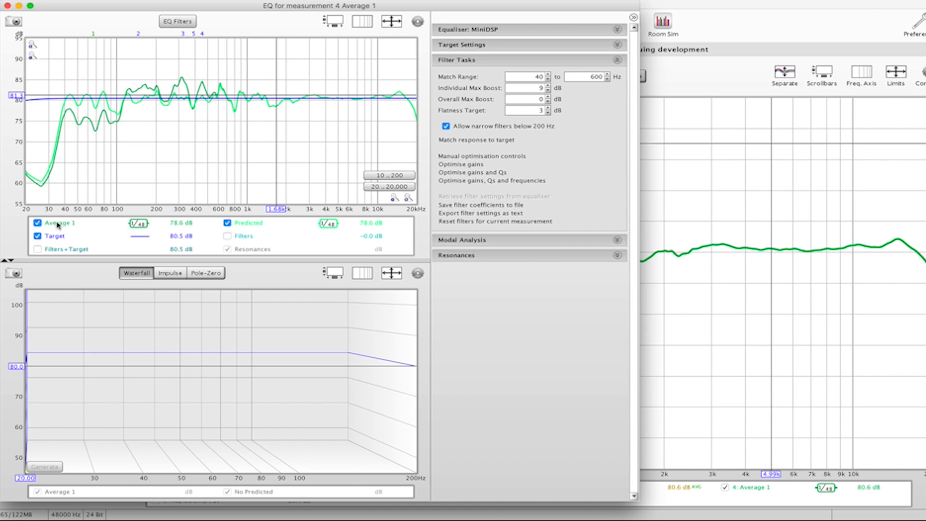
pyautogui.click(58, 224)
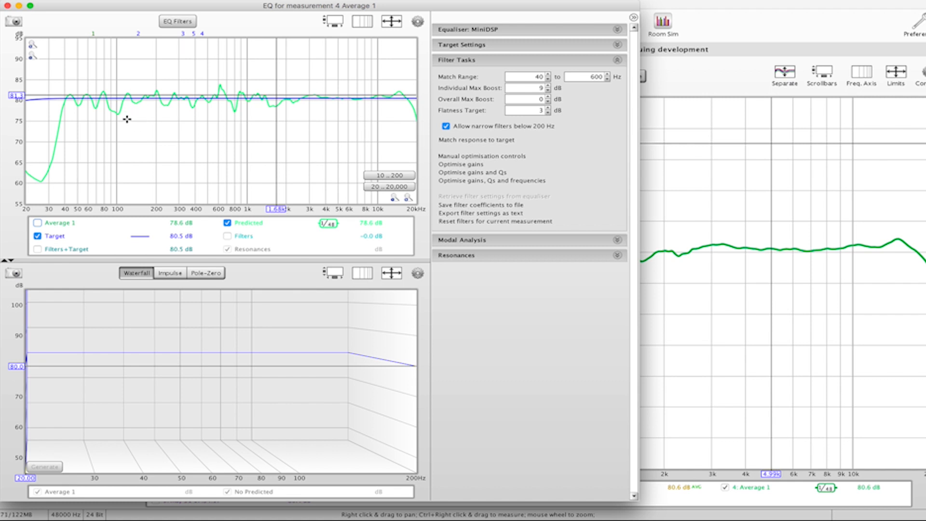
pyautogui.click(7, 7)
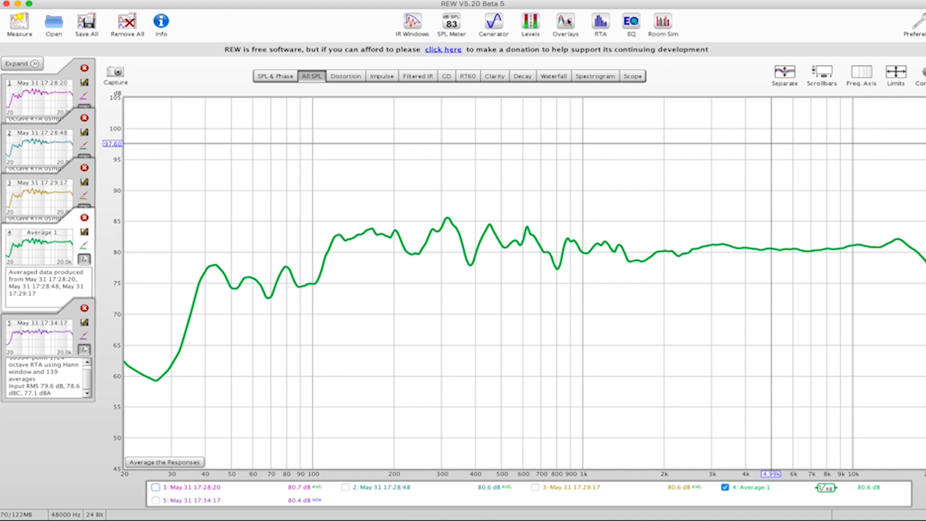
pyautogui.click(566, 22)
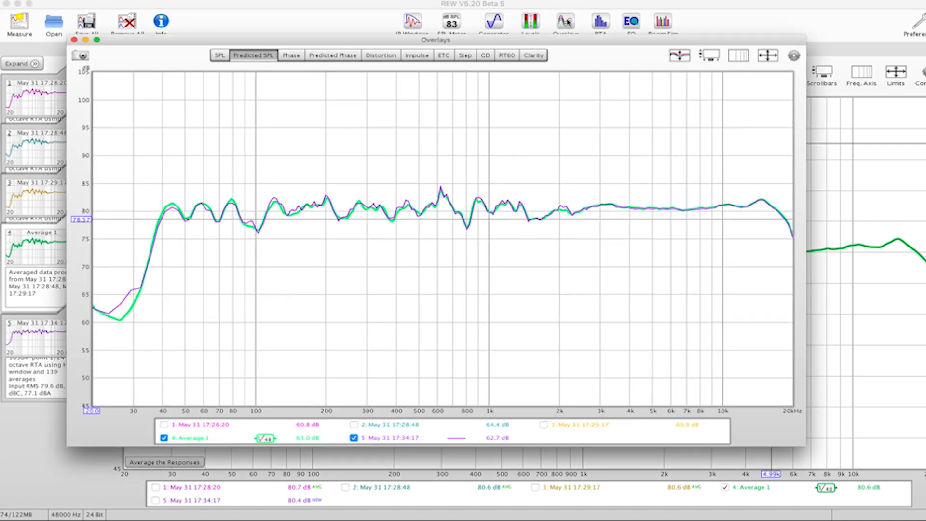